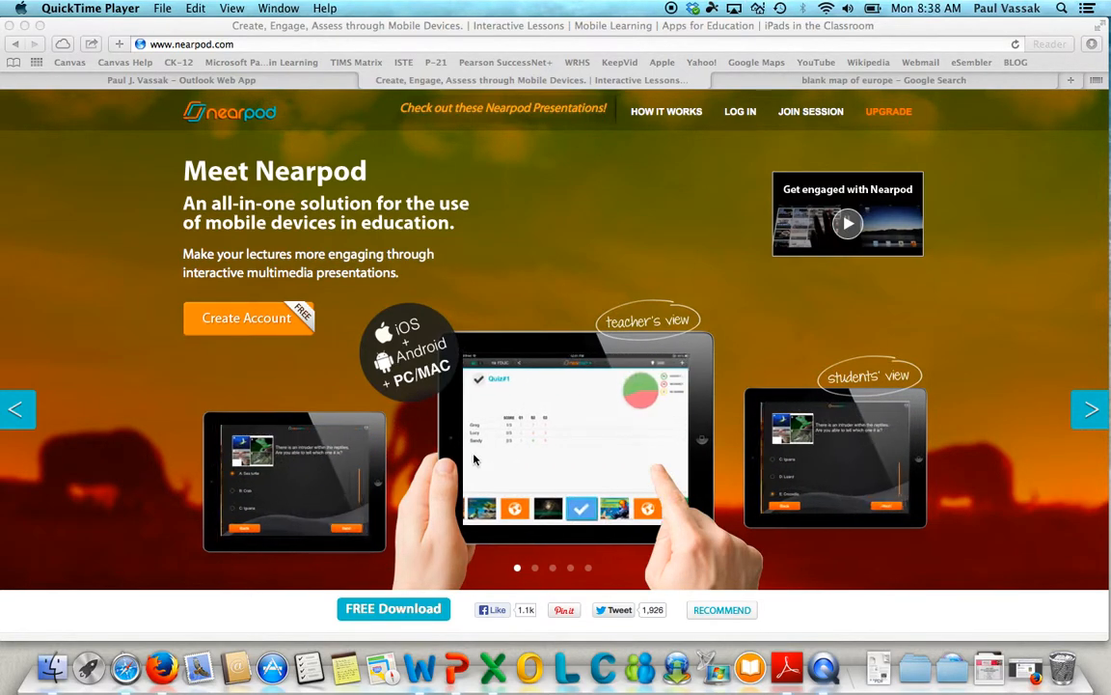
- Sign in to the Nearpod account with the saved login details
{"action": "left_click", "coordinate": [417, 27]}
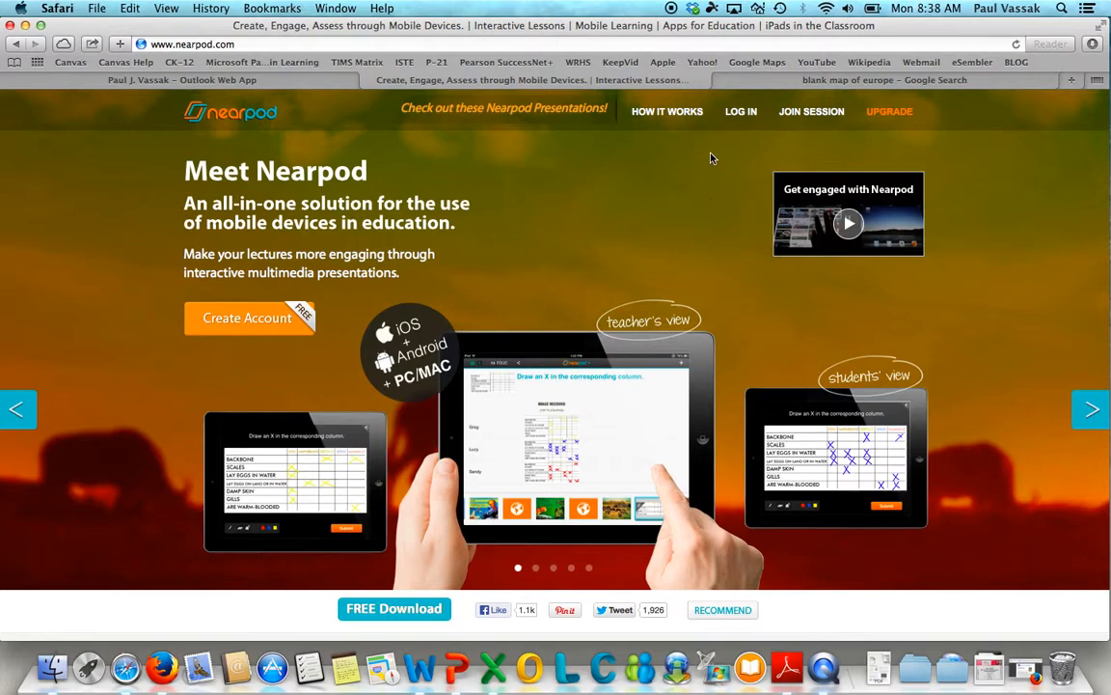
{"action": "left_click", "coordinate": [741, 111]}
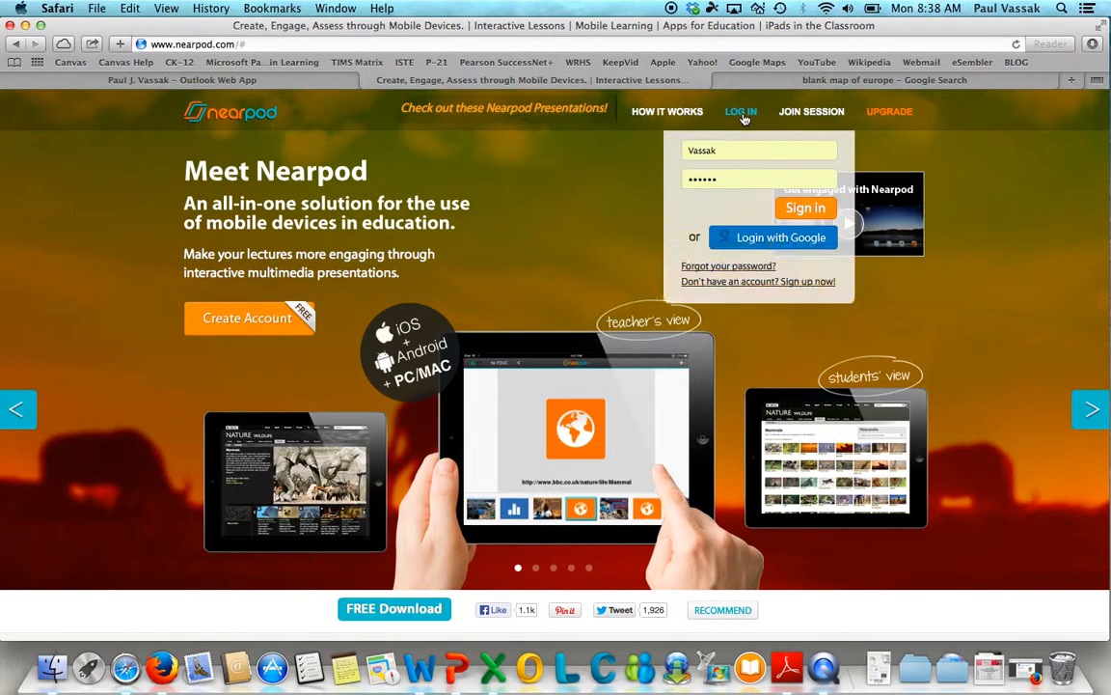
{"action": "left_click", "coordinate": [806, 209]}
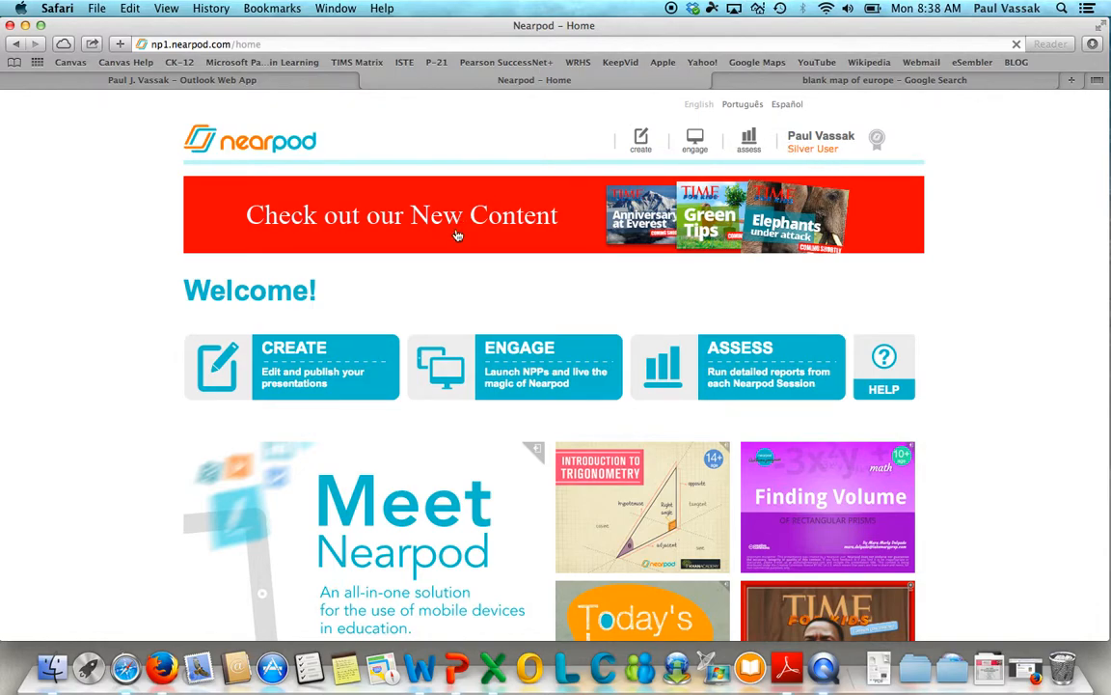
- View the presentations page, return to the home page, and look through its featured lessons, webinars and community news
{"action": "left_click", "coordinate": [311, 359]}
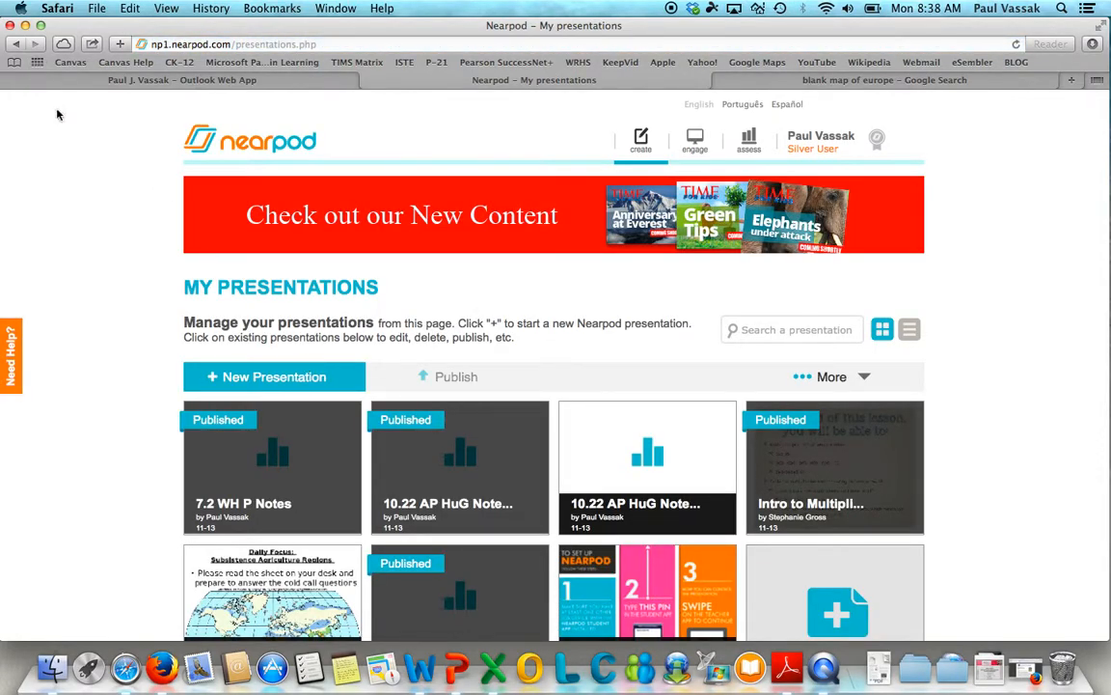
{"action": "left_click", "coordinate": [14, 44]}
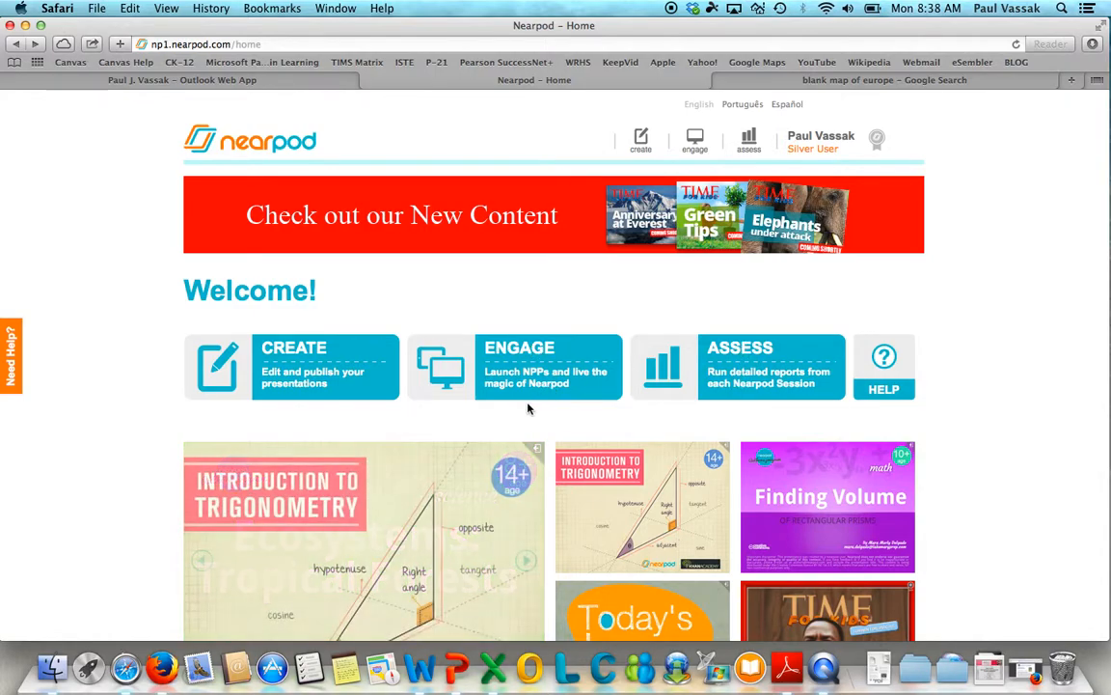
{"action": "scroll", "coordinate": [527, 408], "scroll_direction": "down", "scroll_amount": 1}
{"action": "scroll", "coordinate": [527, 407], "scroll_direction": "down", "scroll_amount": 7}
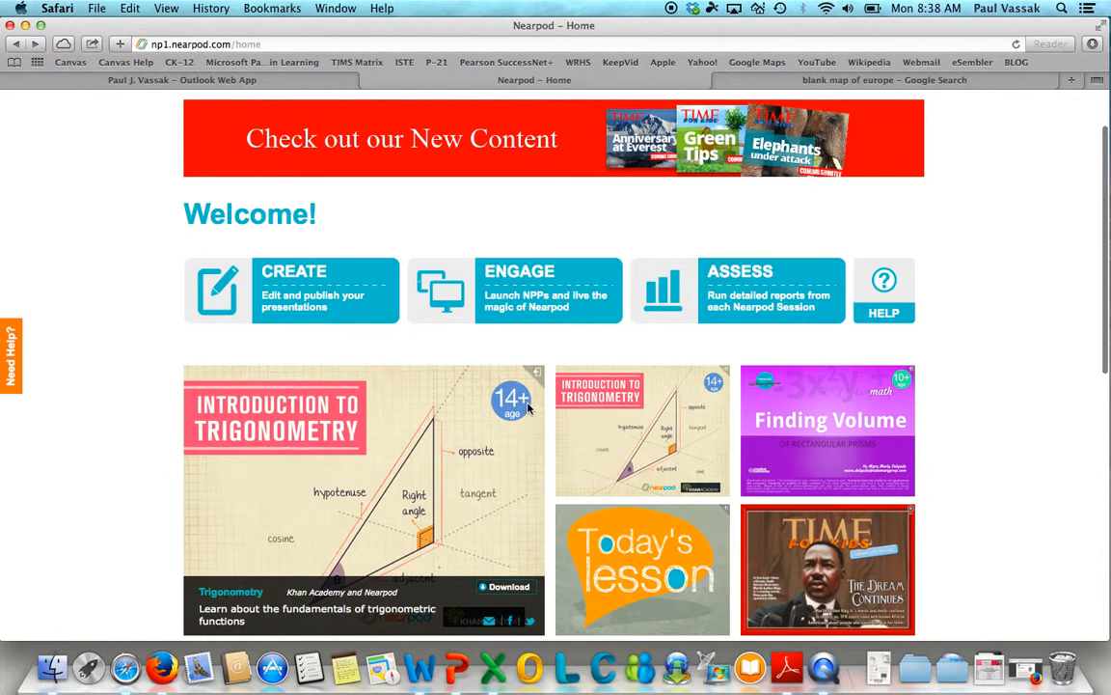
{"action": "scroll", "coordinate": [527, 407], "scroll_direction": "down", "scroll_amount": 1}
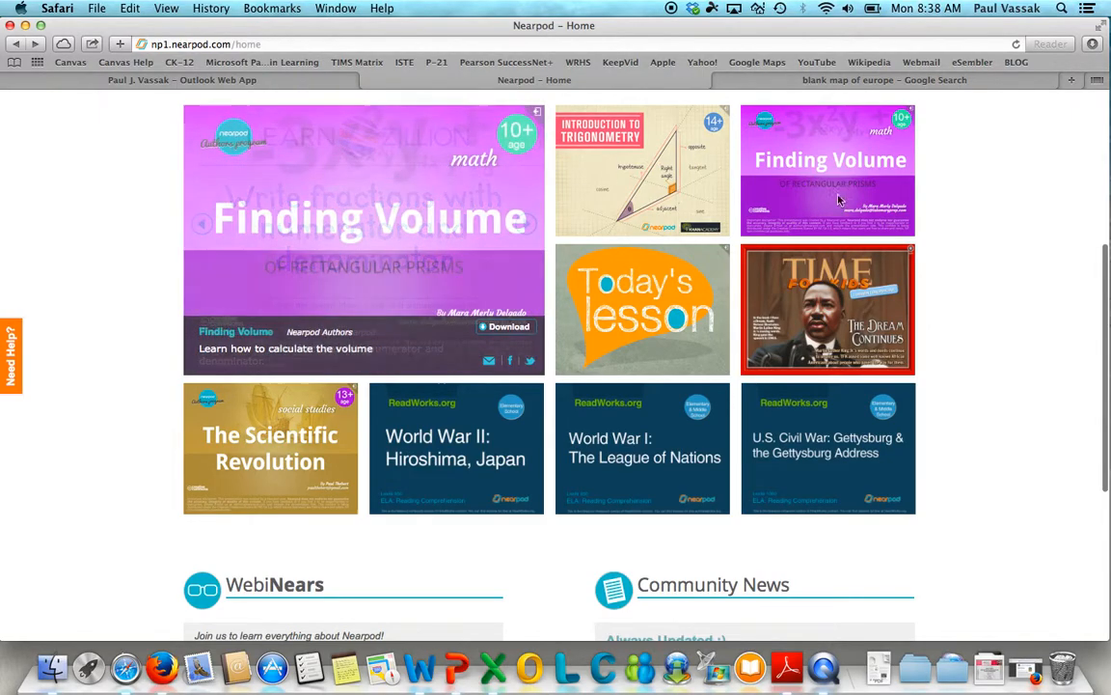
{"action": "scroll", "coordinate": [714, 289], "scroll_direction": "down", "scroll_amount": 5}
{"action": "scroll", "coordinate": [750, 439], "scroll_direction": "down", "scroll_amount": 3}
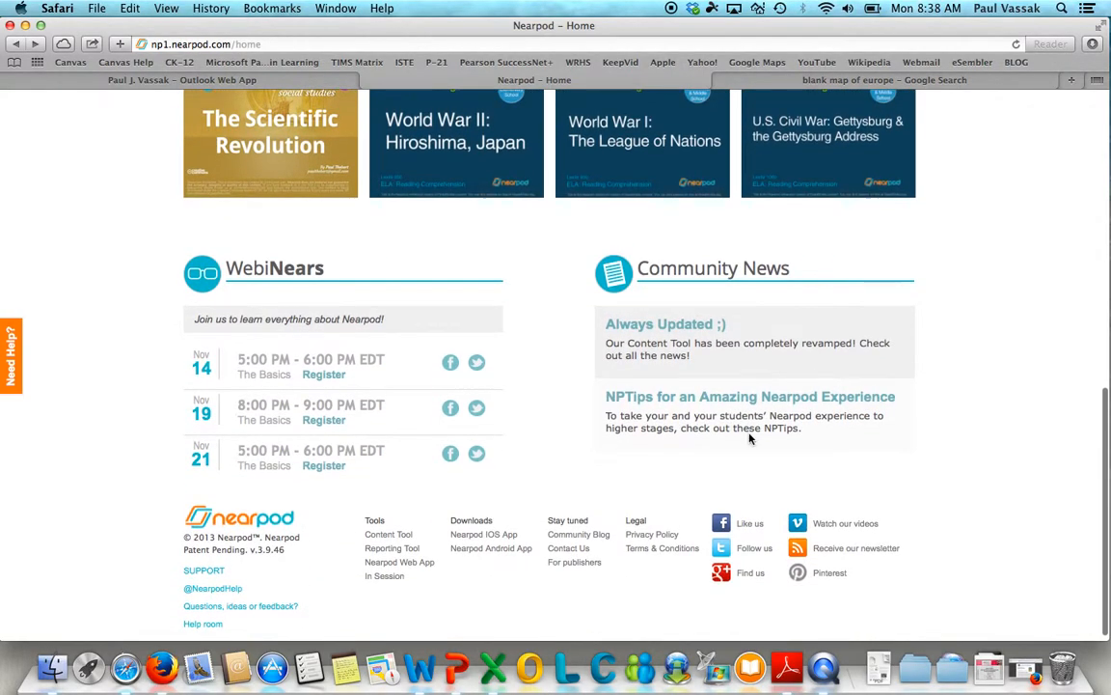
{"action": "scroll", "coordinate": [749, 437], "scroll_direction": "up", "scroll_amount": 10}
- Open the page for creating and managing presentations and start a new presentation
{"action": "left_click", "coordinate": [354, 380]}
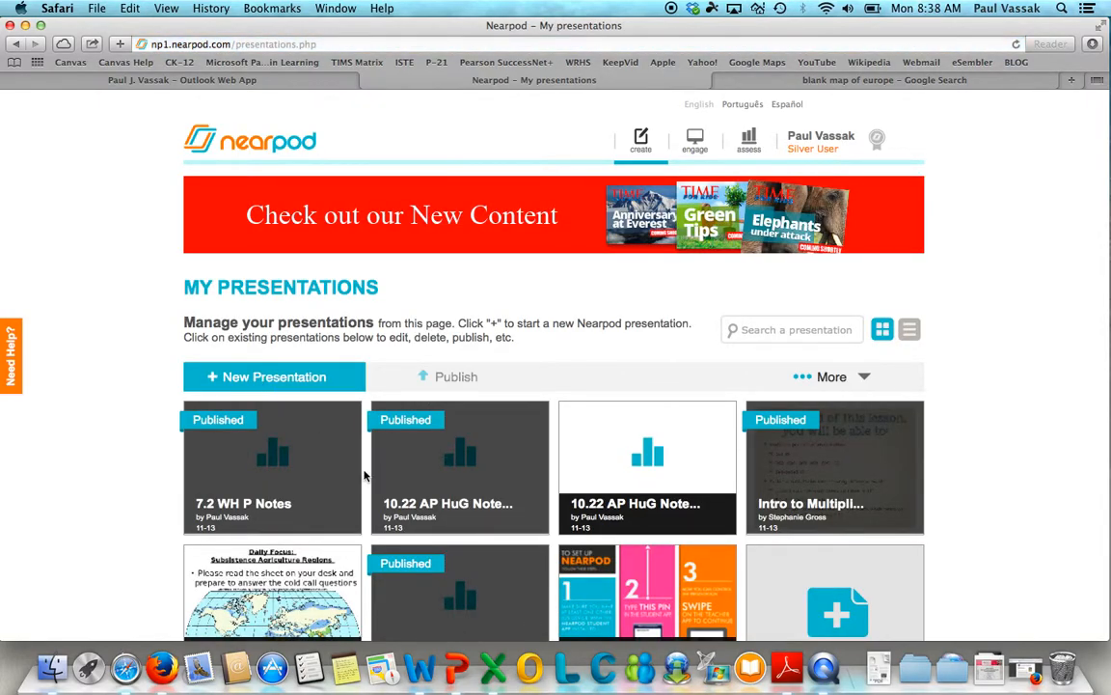
{"action": "scroll", "coordinate": [365, 475], "scroll_direction": "down", "scroll_amount": 4}
{"action": "scroll", "coordinate": [338, 431], "scroll_direction": "up", "scroll_amount": 3}
{"action": "scroll", "coordinate": [337, 431], "scroll_direction": "up", "scroll_amount": 1}
{"action": "left_click", "coordinate": [291, 377]}
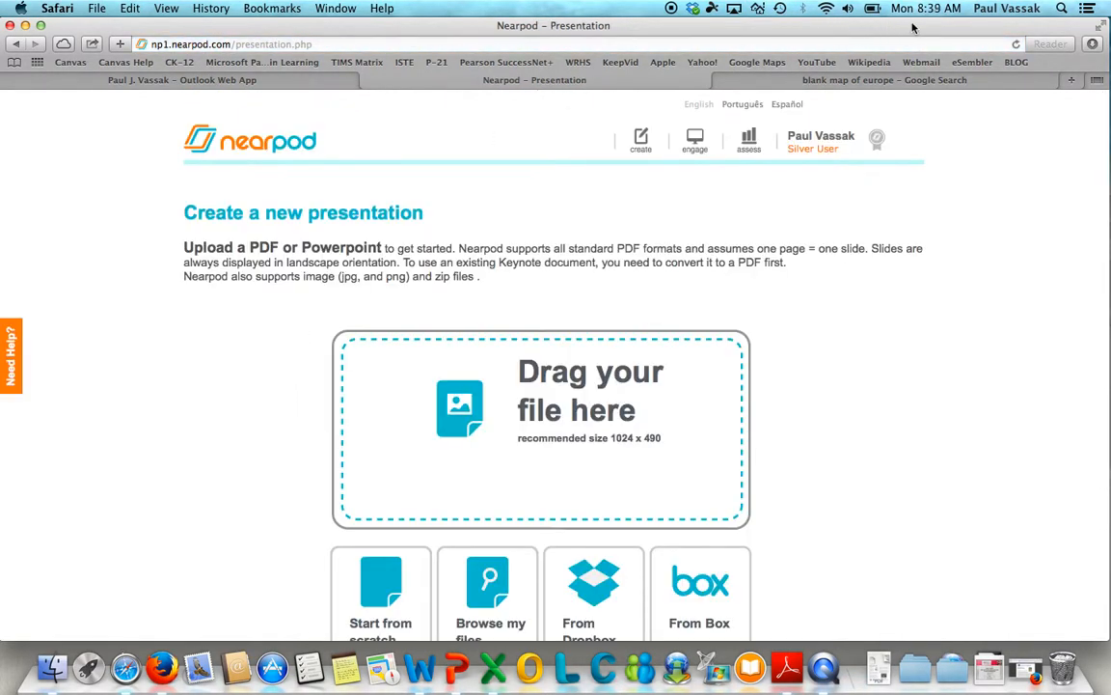
- Upload the 7.2 WH P Notes file from the desktop as the new presentation's slides
{"action": "left_click_drag", "start_coordinate": [944, 28], "coordinate": [499, 28]}
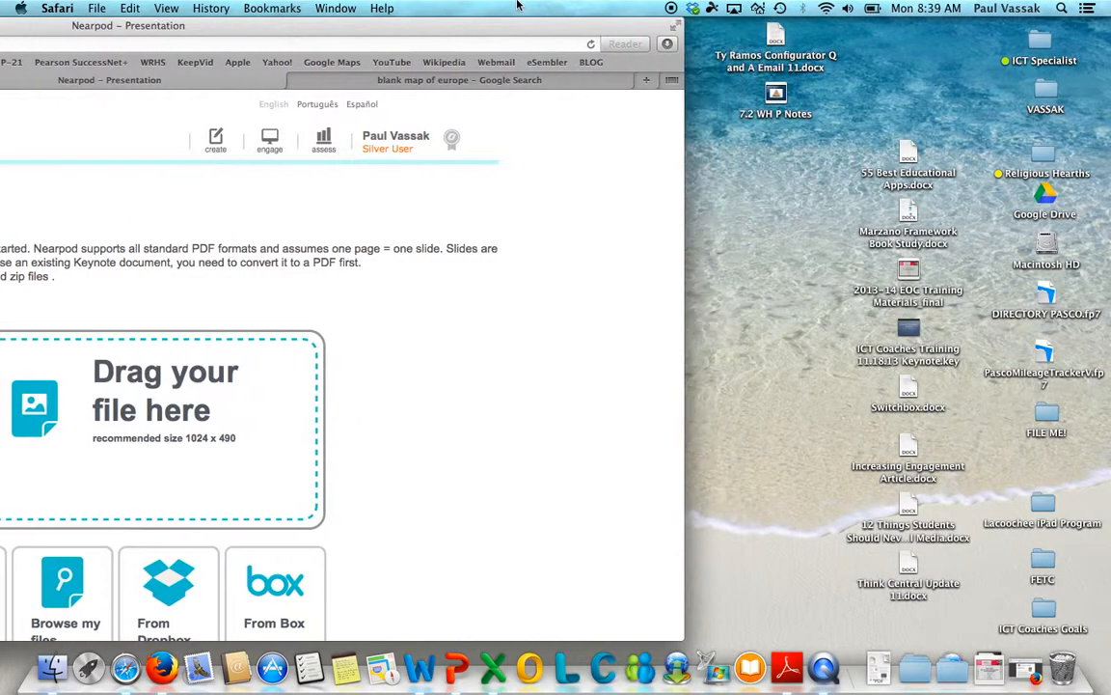
{"action": "left_click_drag", "start_coordinate": [775, 95], "coordinate": [767, 173]}
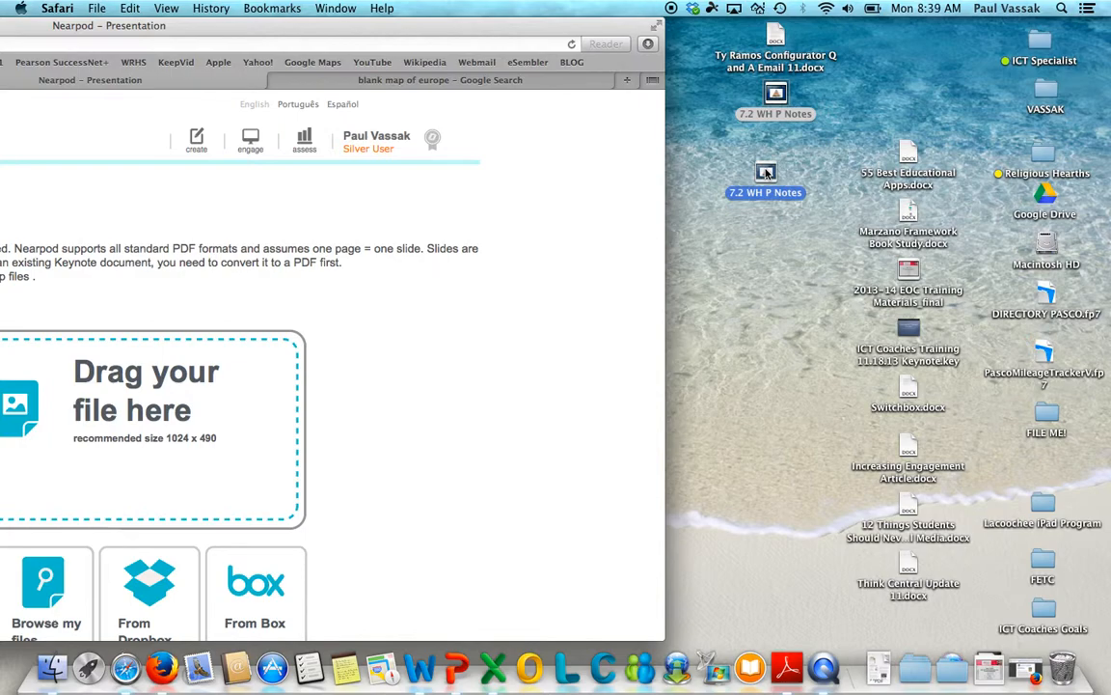
{"action": "mouse_move", "coordinate": [767, 174]}
{"action": "left_mouse_down"}
{"action": "mouse_move", "coordinate": [651, 194]}
{"action": "mouse_move", "coordinate": [702, 148]}
{"action": "mouse_move", "coordinate": [775, 174]}
{"action": "left_mouse_up"}
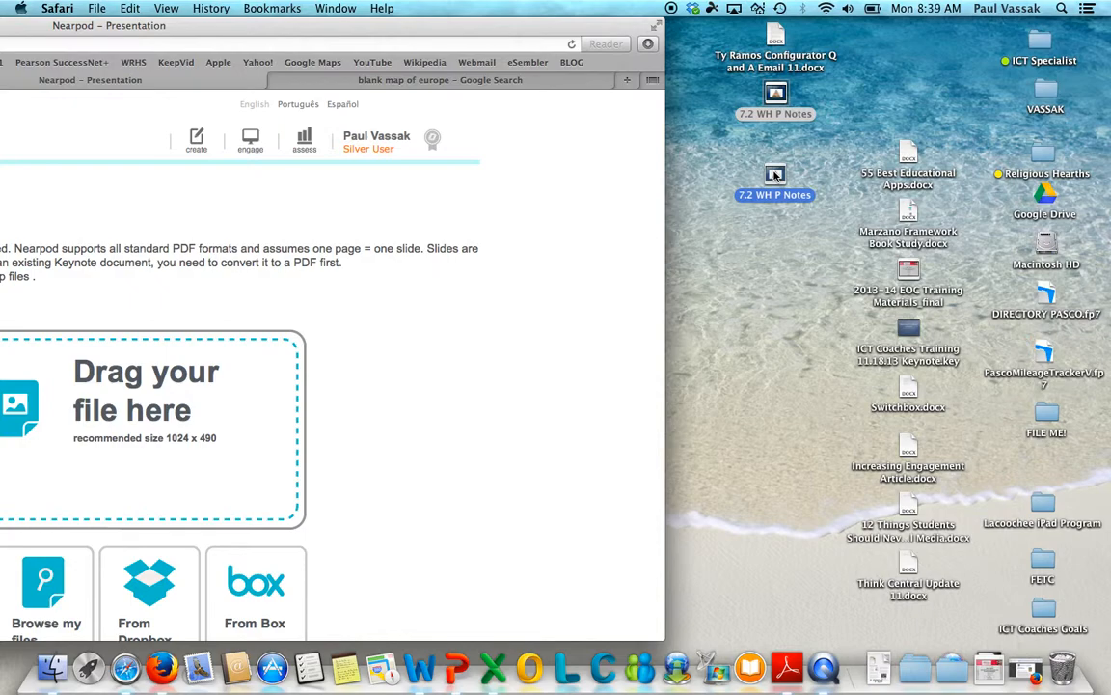
{"action": "left_click_drag", "start_coordinate": [776, 175], "coordinate": [110, 376]}
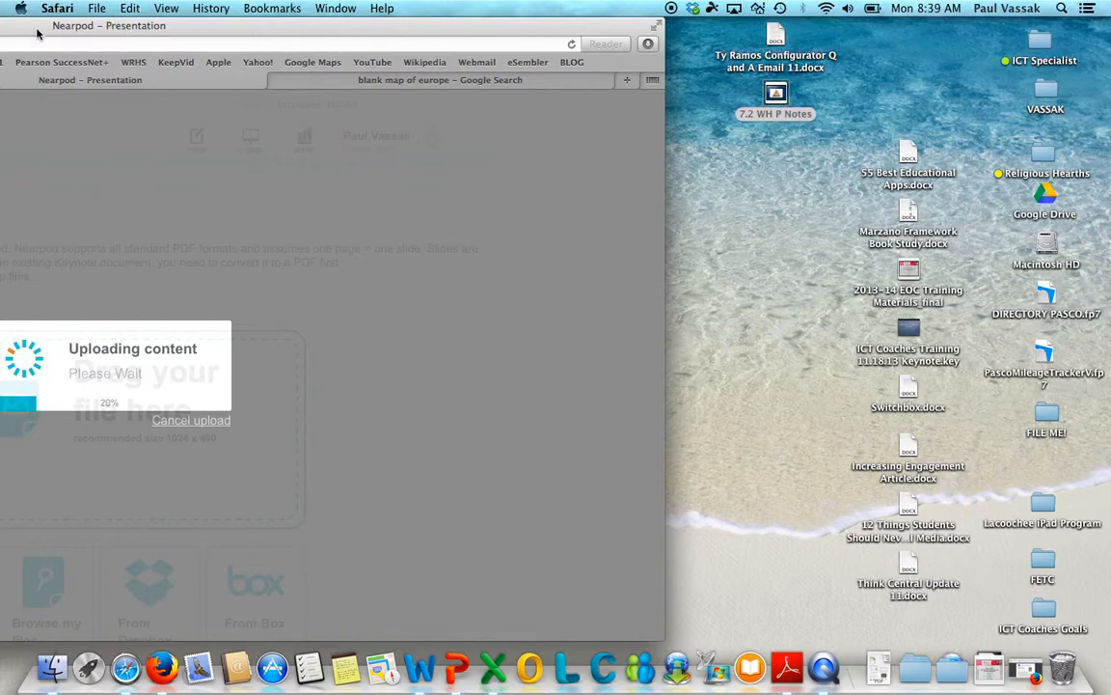
{"action": "left_click_drag", "start_coordinate": [32, 28], "coordinate": [474, 5]}
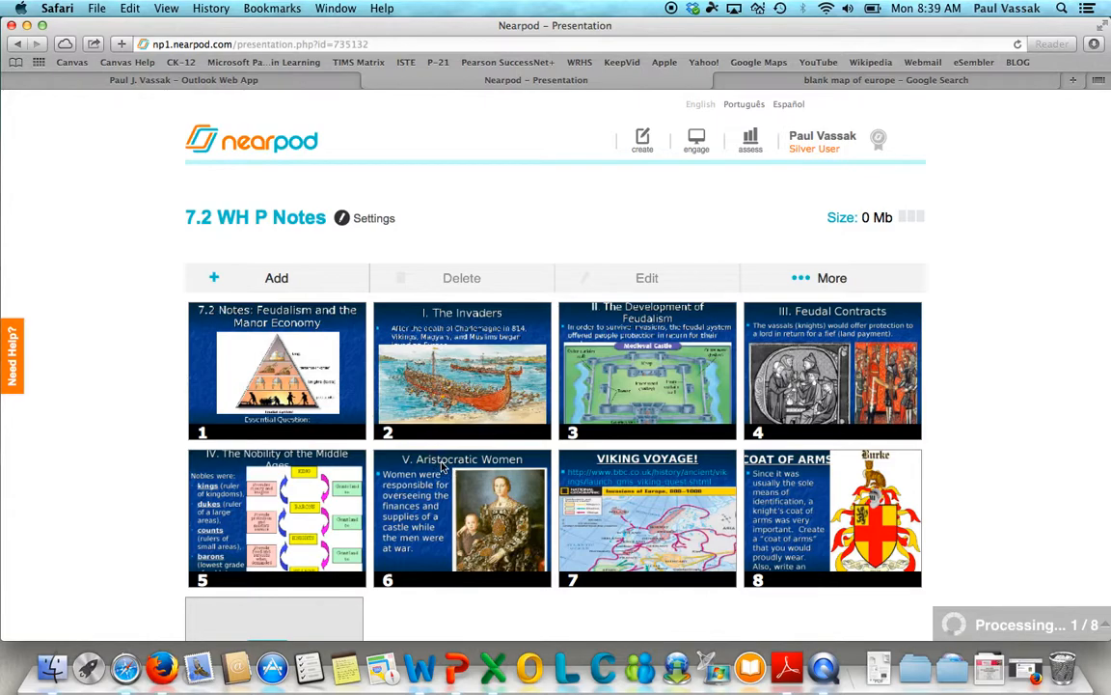
- Add a poll to the presentation with the question "Would you like to live in Medieval Europe?"
{"action": "scroll", "coordinate": [101, 423], "scroll_direction": "down", "scroll_amount": 5}
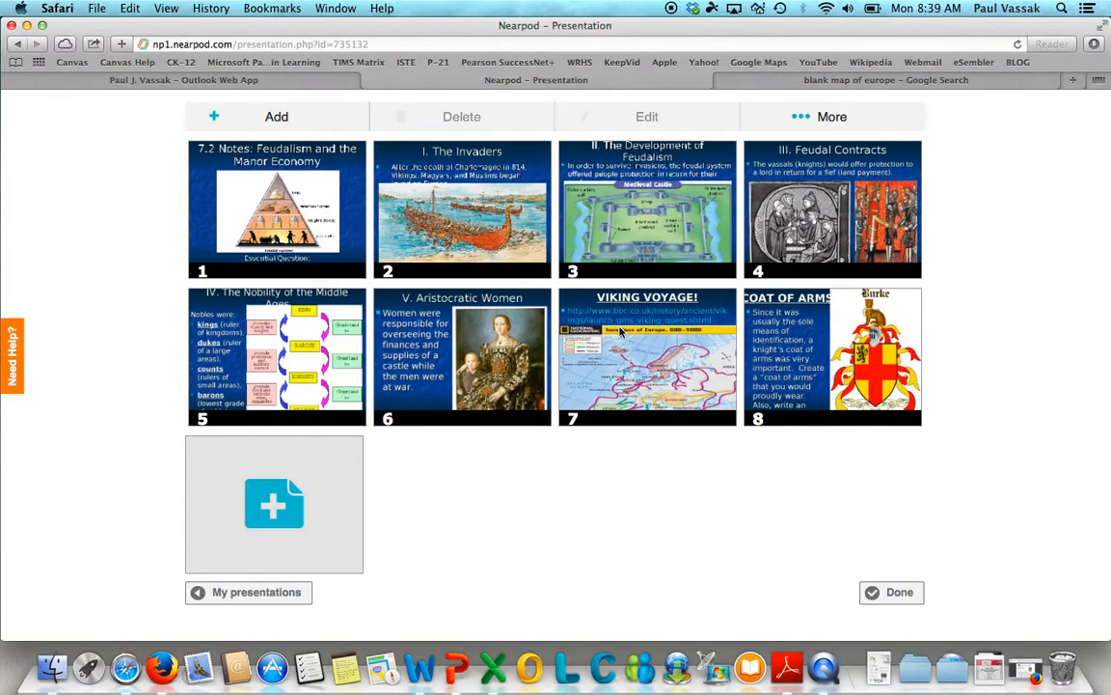
{"action": "scroll", "coordinate": [551, 476], "scroll_direction": "down", "scroll_amount": 3}
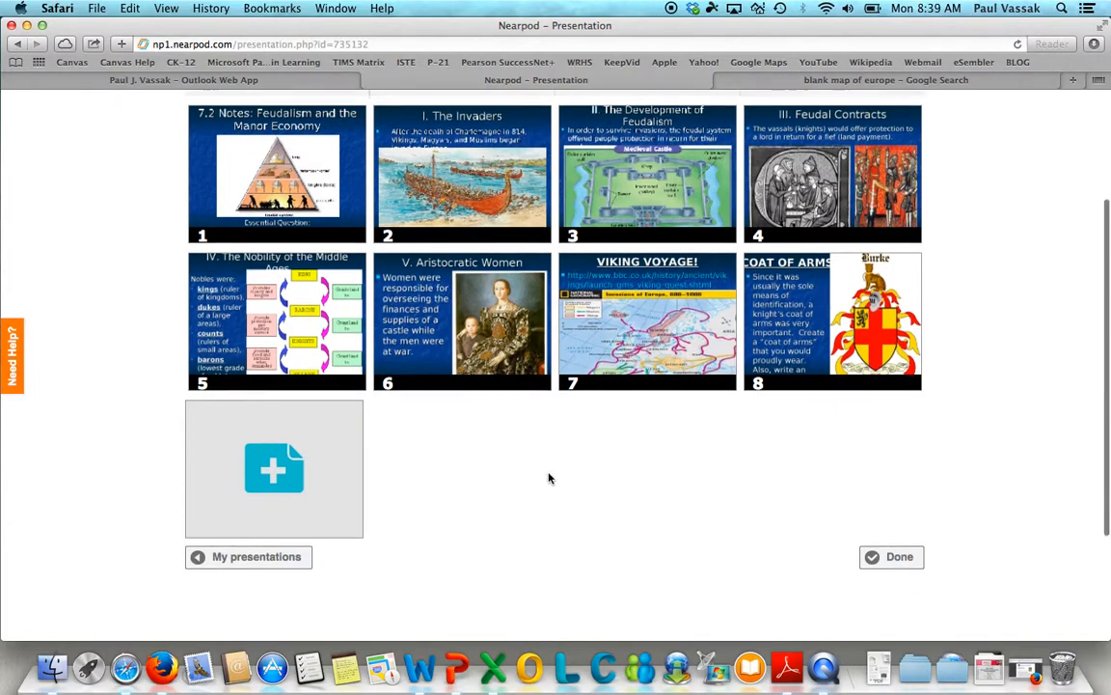
{"action": "scroll", "coordinate": [551, 477], "scroll_direction": "up", "scroll_amount": 4}
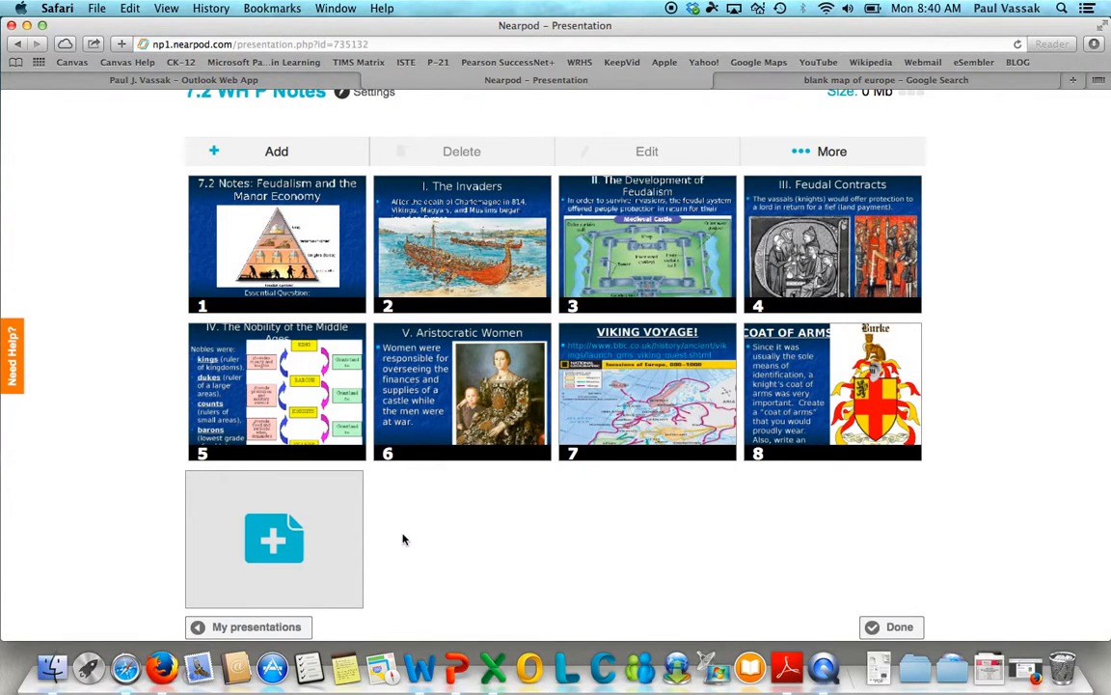
{"action": "left_click", "coordinate": [272, 541]}
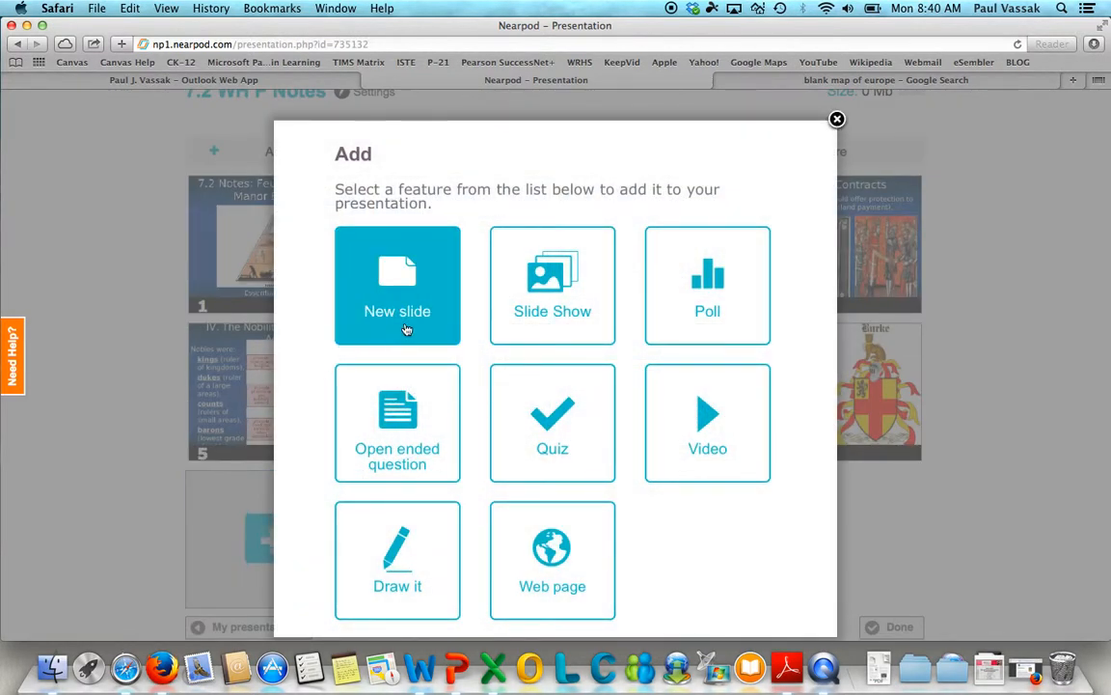
{"action": "left_click", "coordinate": [668, 307]}
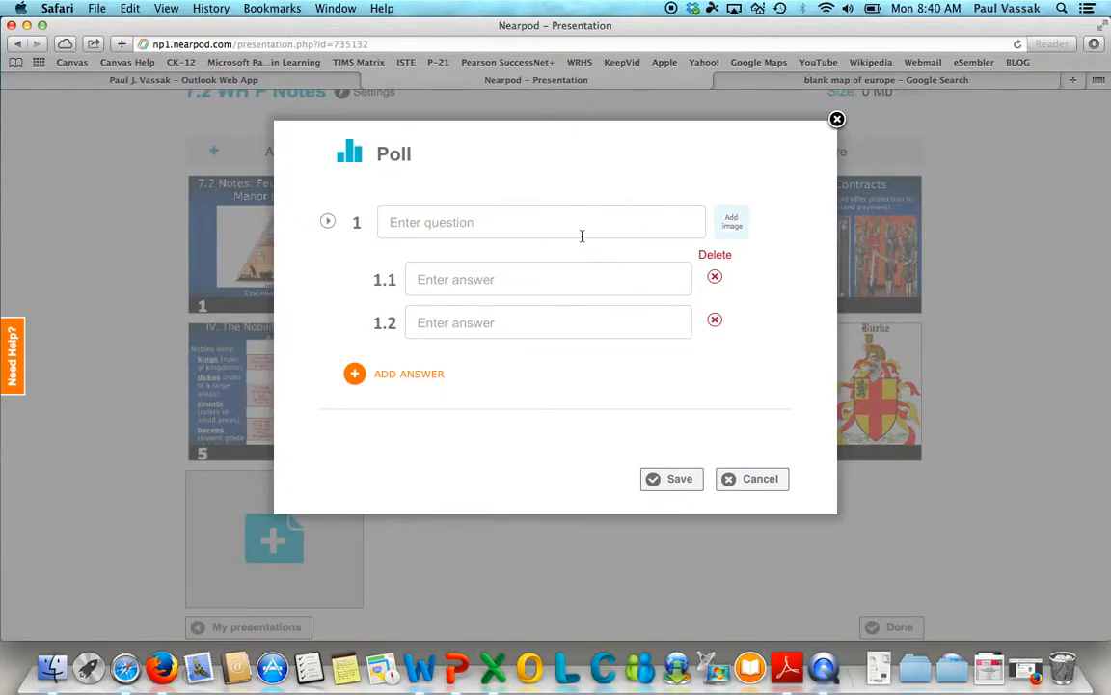
{"action": "left_click", "coordinate": [563, 225]}
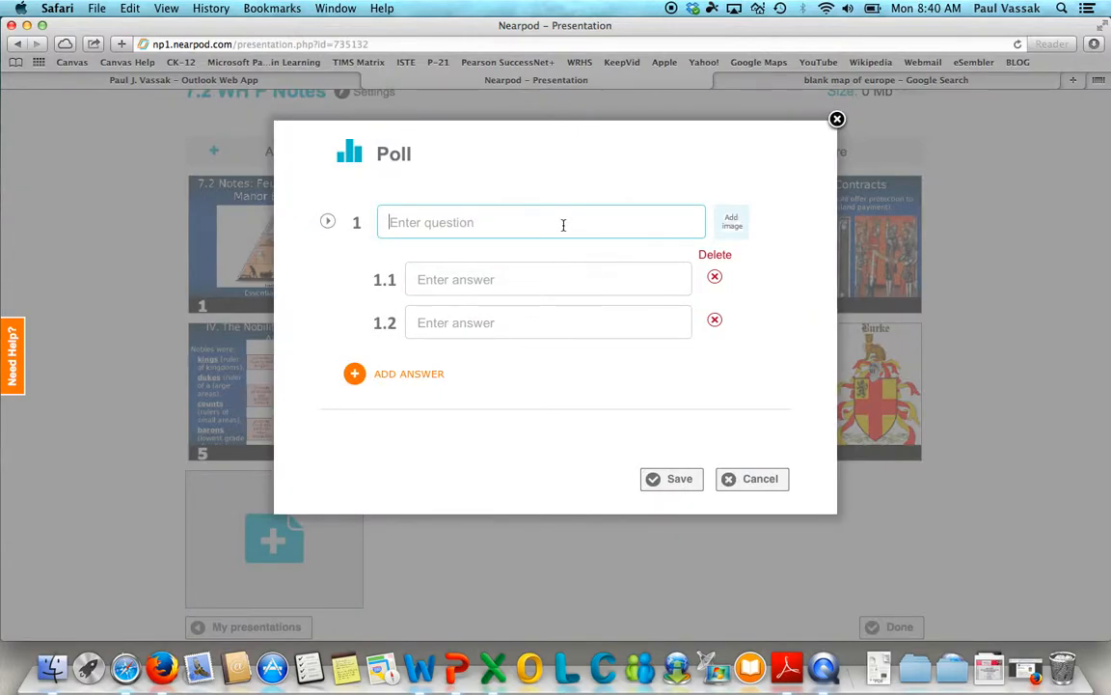
{"action": "type", "text": "Would you like to"}
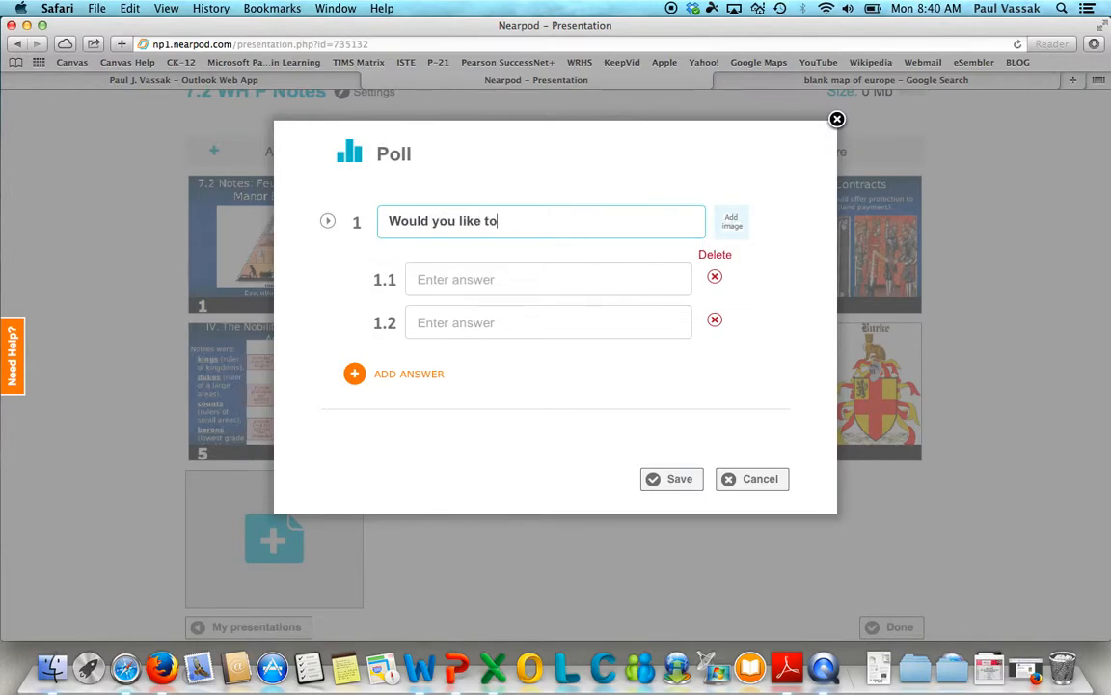
{"action": "type", "text": " live in Medieval Europe?"}
- Give the poll the three answers YES, NO and HUH?, and save it
{"action": "left_click", "coordinate": [570, 285]}
{"action": "type", "text": "YES"}
{"action": "key", "text": "Tab"}
{"action": "type", "text": "NO"}
{"action": "left_click", "coordinate": [432, 377]}
{"action": "left_click", "coordinate": [511, 376]}
{"action": "type", "text": "HUH"}
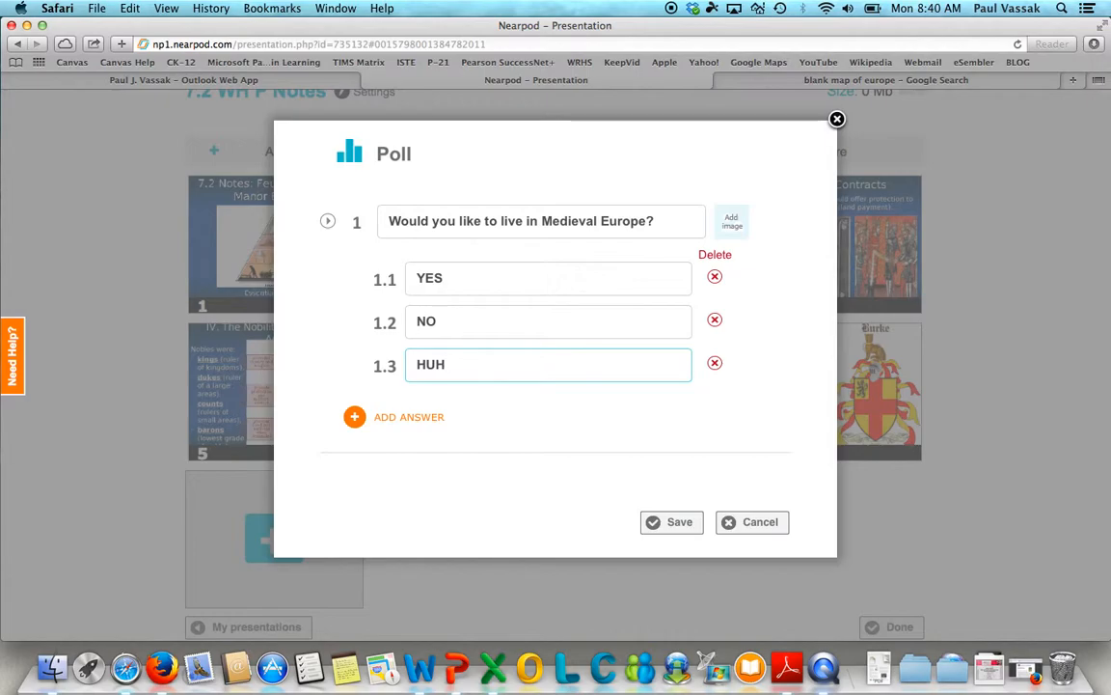
{"action": "type", "text": "?"}
{"action": "left_click", "coordinate": [660, 522]}
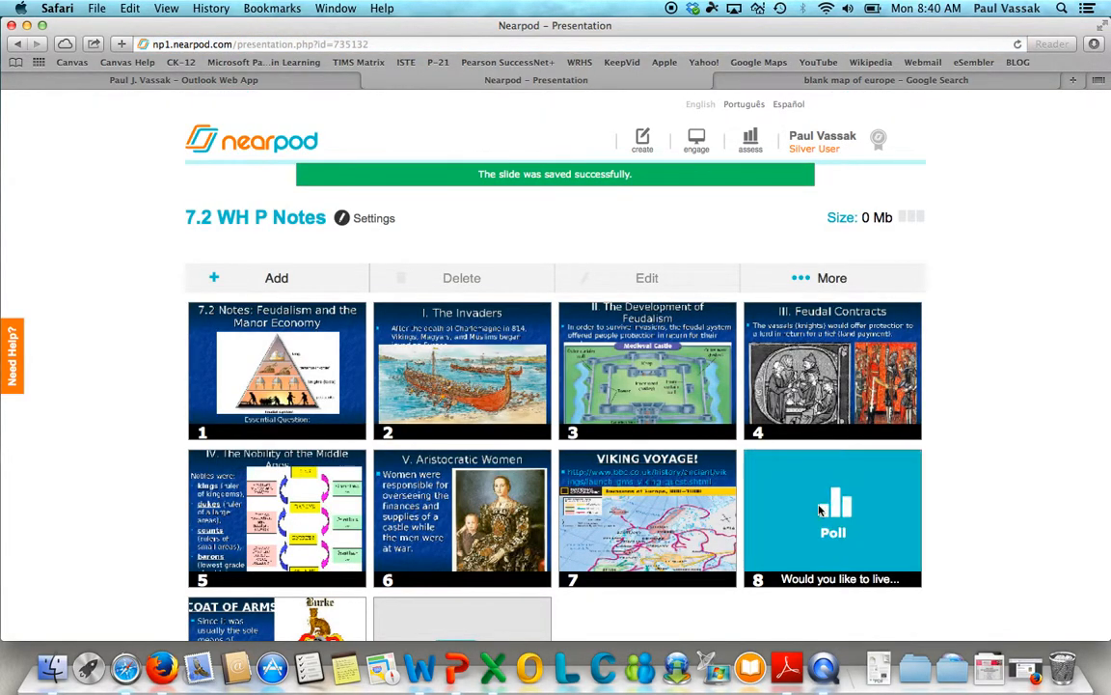
- Move the poll to the beginning of the presentation, ahead of the Feudalism and the Manor Economy slide
{"action": "left_click", "coordinate": [817, 508]}
{"action": "left_click_drag", "start_coordinate": [817, 509], "coordinate": [275, 369]}
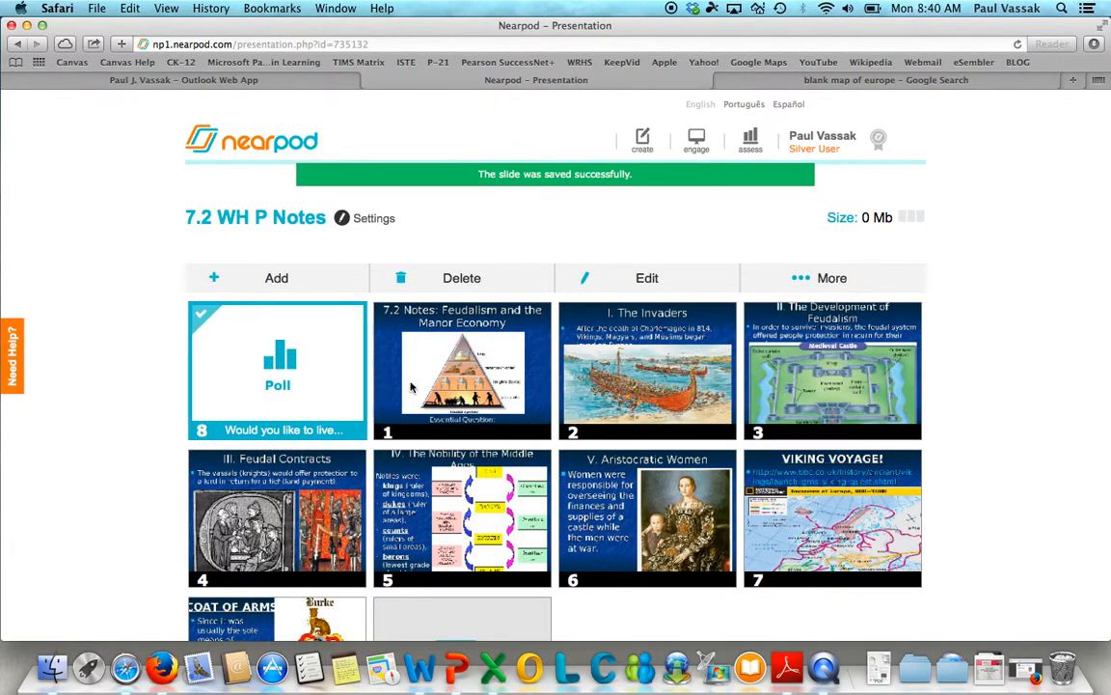
{"action": "scroll", "coordinate": [404, 531], "scroll_direction": "down", "scroll_amount": 3}
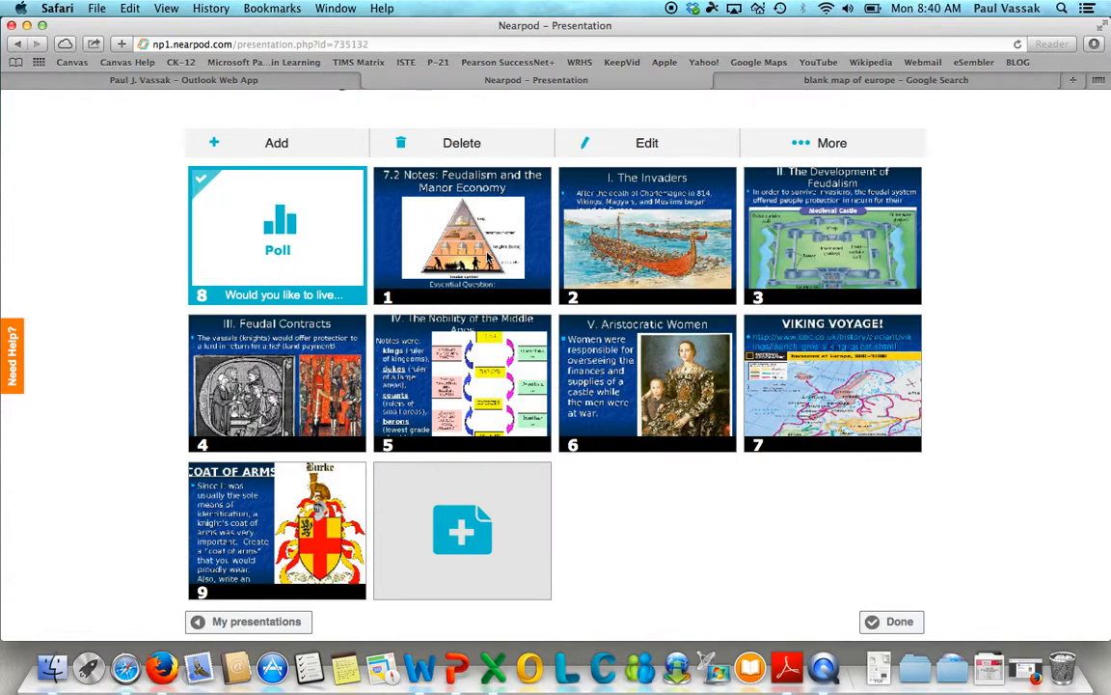
- Add a Draw it activity that uses the Europe map Unknown.jpeg from the desktop as its background
{"action": "left_click", "coordinate": [488, 259]}
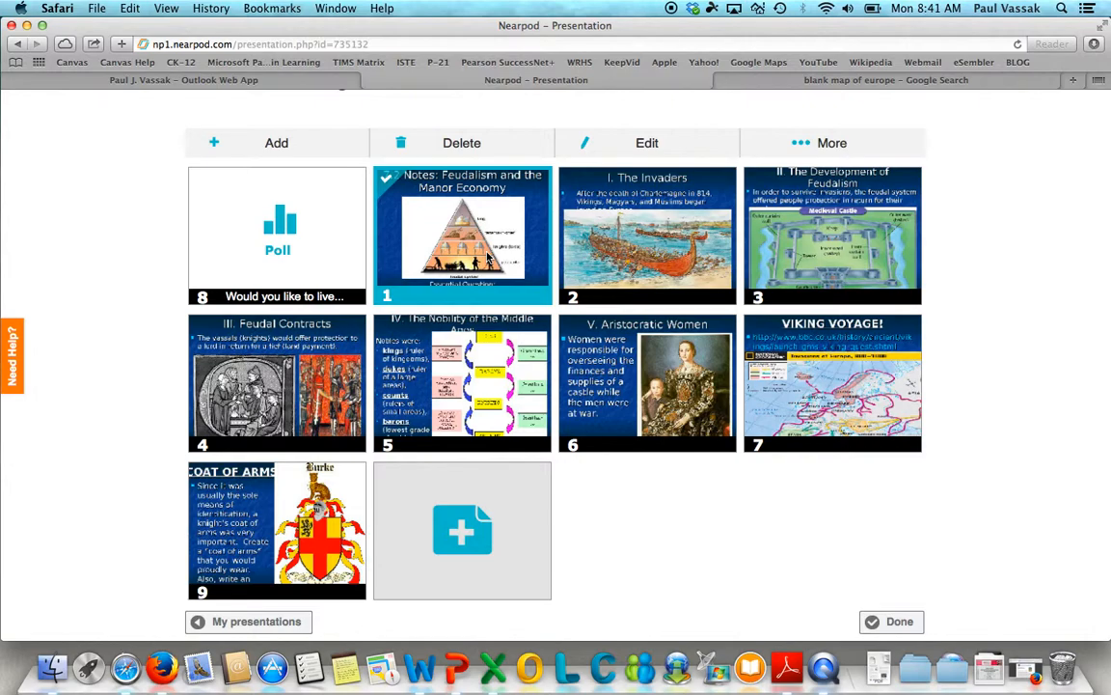
{"action": "left_click", "coordinate": [491, 518]}
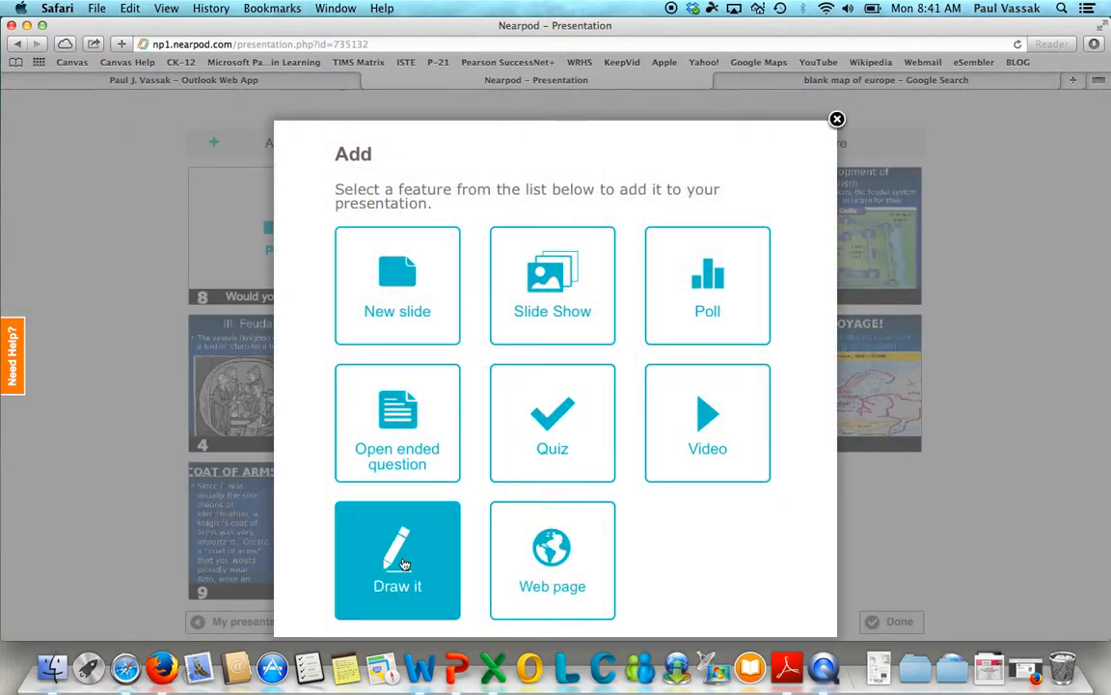
{"action": "left_click", "coordinate": [404, 564]}
{"action": "left_click_drag", "start_coordinate": [164, 30], "coordinate": [644, 5]}
{"action": "left_click", "coordinate": [323, 243]}
{"action": "left_click_drag", "start_coordinate": [323, 246], "coordinate": [376, 328]}
{"action": "mouse_move", "coordinate": [547, 331]}
{"action": "left_mouse_down"}
{"action": "mouse_move", "coordinate": [800, 251]}
{"action": "mouse_move", "coordinate": [1026, 337]}
{"action": "mouse_move", "coordinate": [1025, 351]}
{"action": "left_mouse_up"}
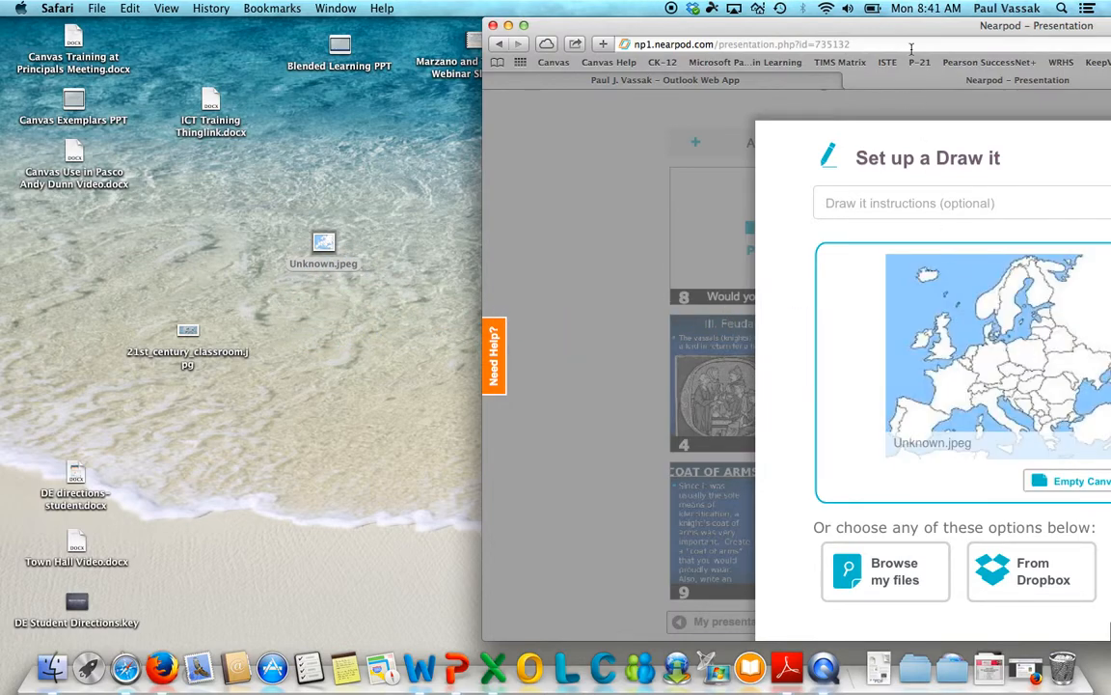
{"action": "double_click", "coordinate": [801, 25]}
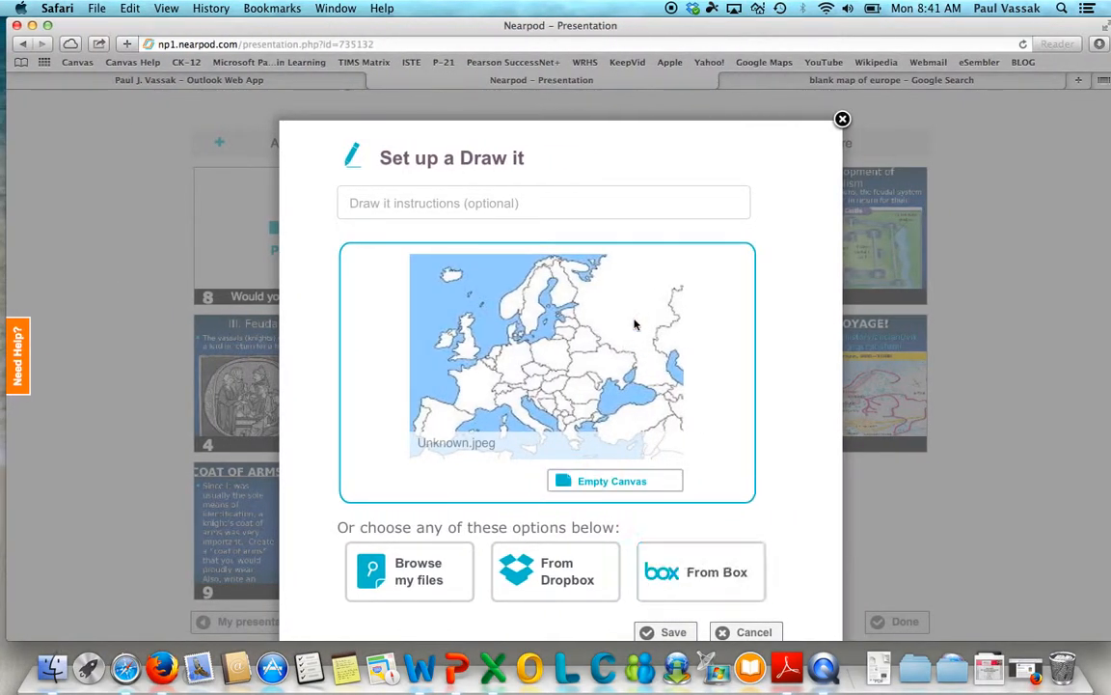
- Enter the drawing instructions "Shade in where Vikings are from" and save the Draw it activity
{"action": "left_click", "coordinate": [565, 204]}
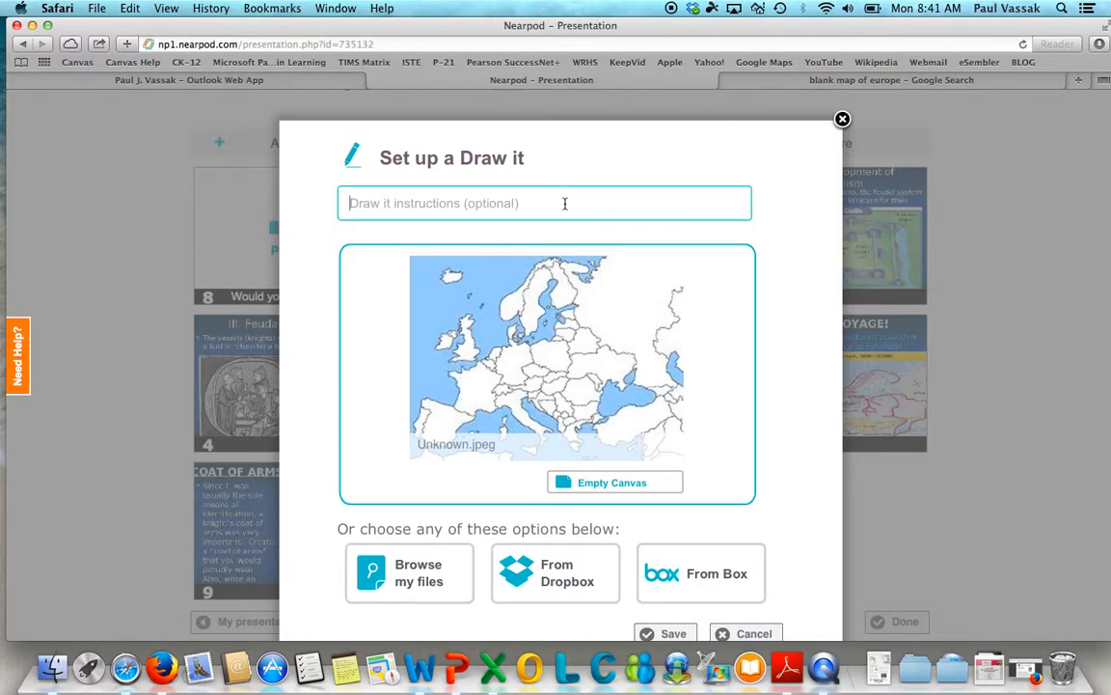
{"action": "type", "text": "Shade in "}
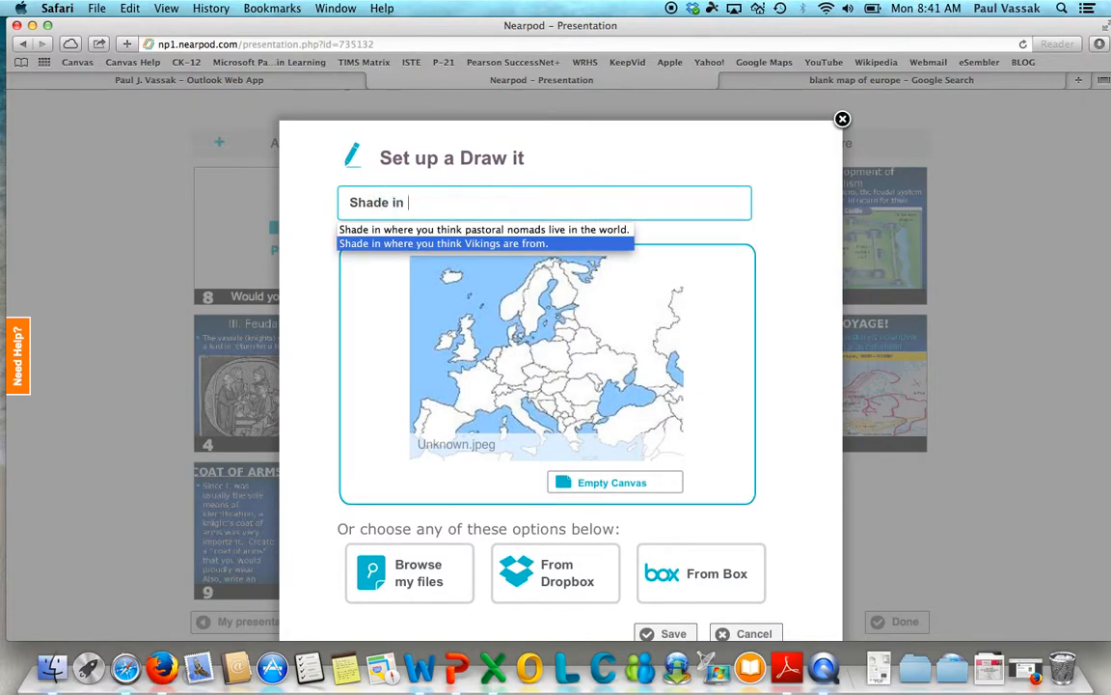
{"action": "type", "text": "whre Viking"}
{"action": "key", "text": "BackSpace"}
{"action": "key", "text": "BackSpace"}
{"action": "key", "text": "BackSpace"}
{"action": "key", "text": "BackSpace"}
{"action": "key", "text": "BackSpace"}
{"action": "key", "text": "BackSpace"}
{"action": "key", "text": "BackSpace"}
{"action": "key", "text": "BackSpace"}
{"action": "key", "text": "BackSpace"}
{"action": "type", "text": "ere Vikings are from"}
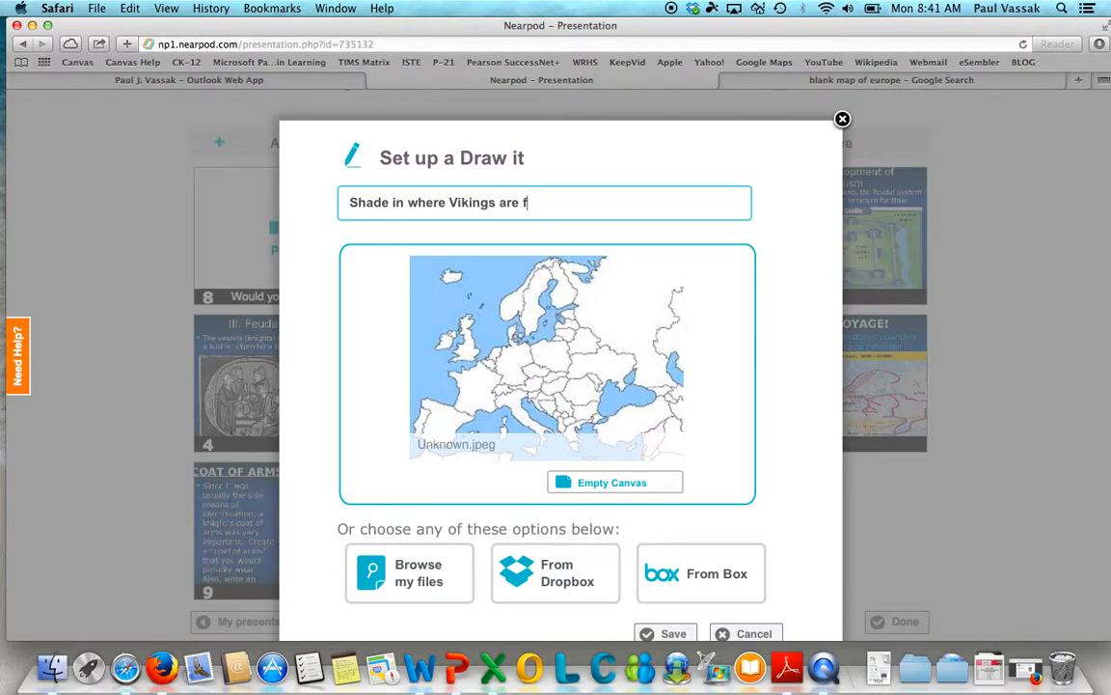
{"action": "left_click", "coordinate": [671, 633]}
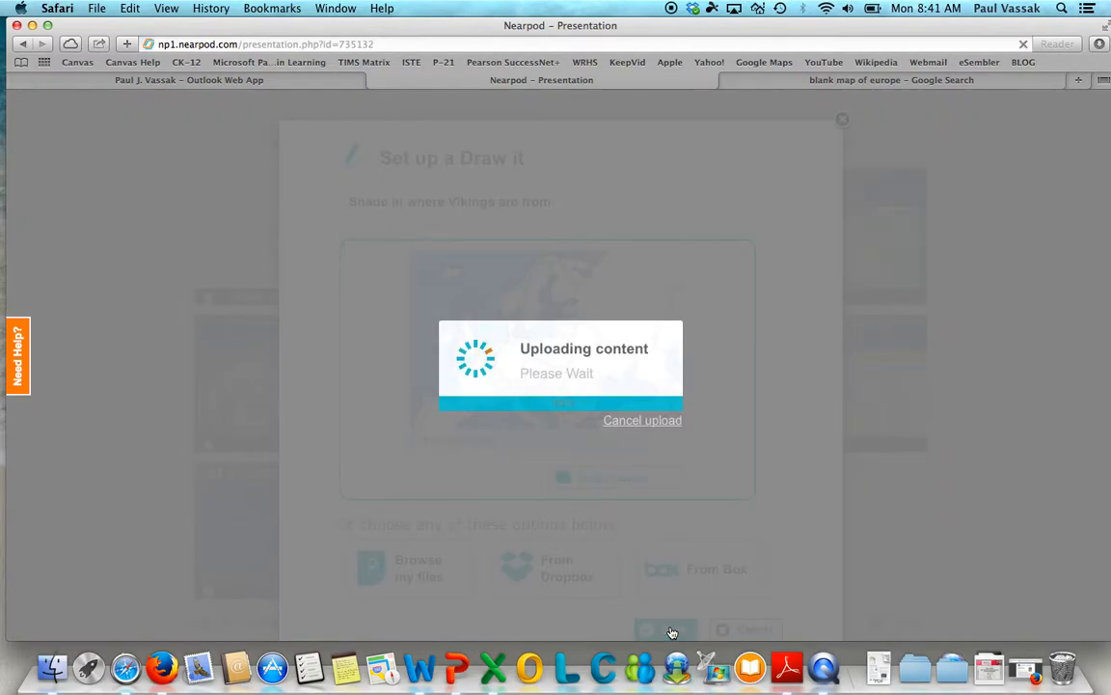
{"action": "scroll", "coordinate": [651, 388], "scroll_direction": "down", "scroll_amount": 3}
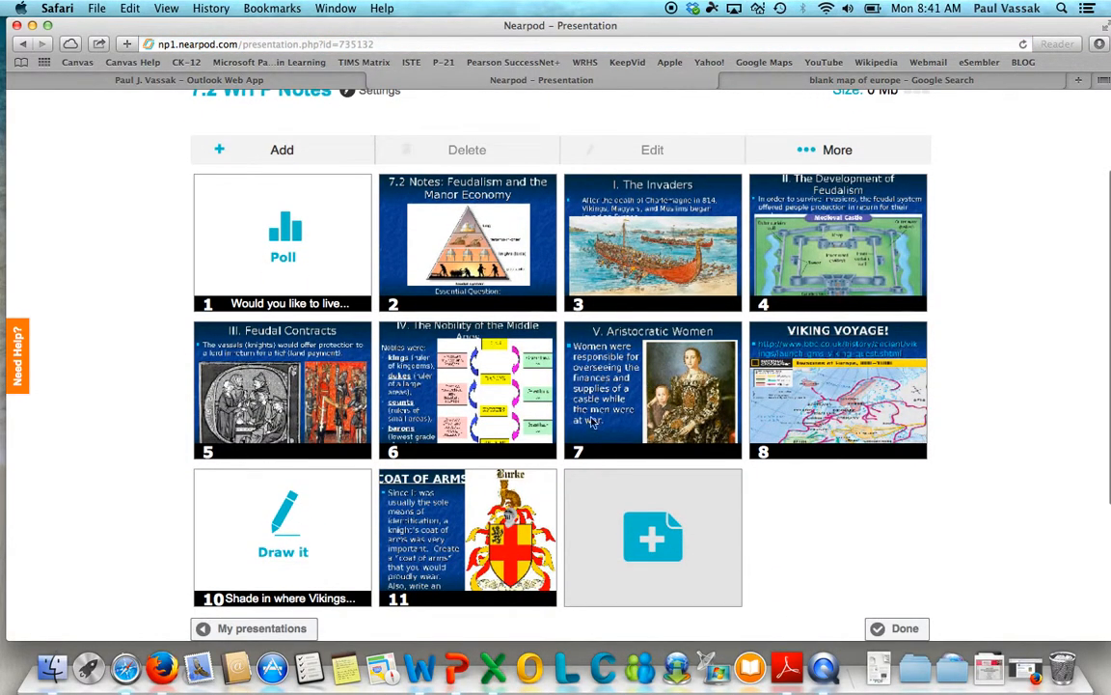
- Move the Draw it activity directly after The Invaders slide, ahead of The Development of Feudalism
{"action": "mouse_move", "coordinate": [271, 546]}
{"action": "left_mouse_down"}
{"action": "mouse_move", "coordinate": [366, 451]}
{"action": "mouse_move", "coordinate": [494, 451]}
{"action": "mouse_move", "coordinate": [638, 315]}
{"action": "mouse_move", "coordinate": [648, 266]}
{"action": "mouse_move", "coordinate": [777, 249]}
{"action": "left_mouse_up"}
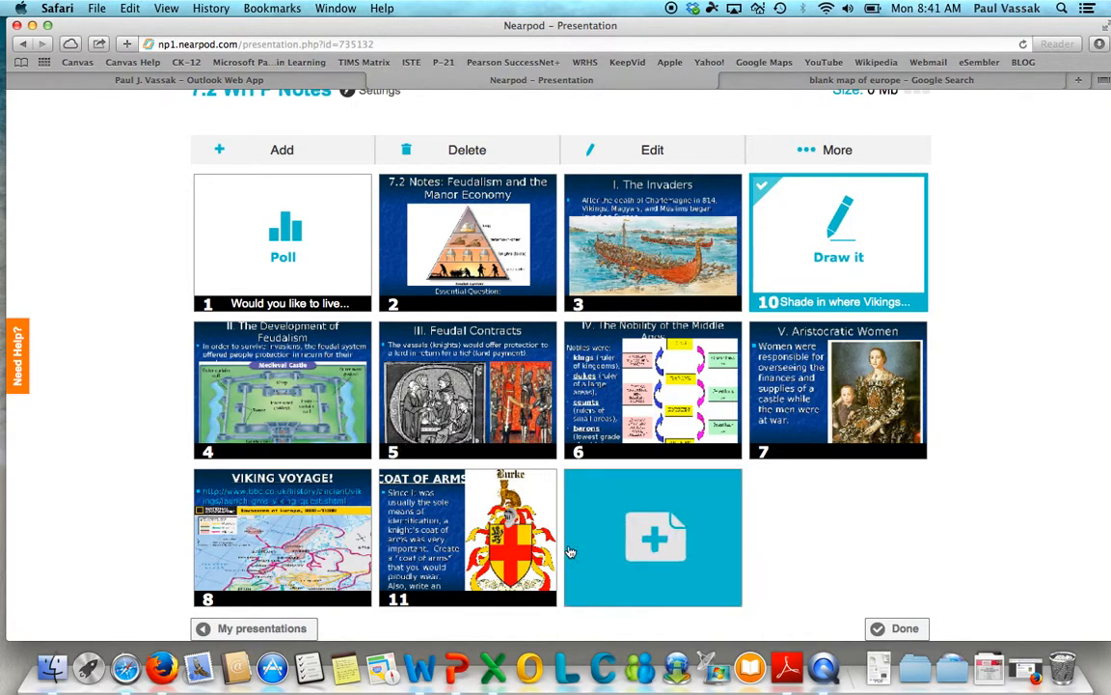
- Add a quiz to the presentation and title it "Medieval Quiz"
{"action": "left_click", "coordinate": [625, 540]}
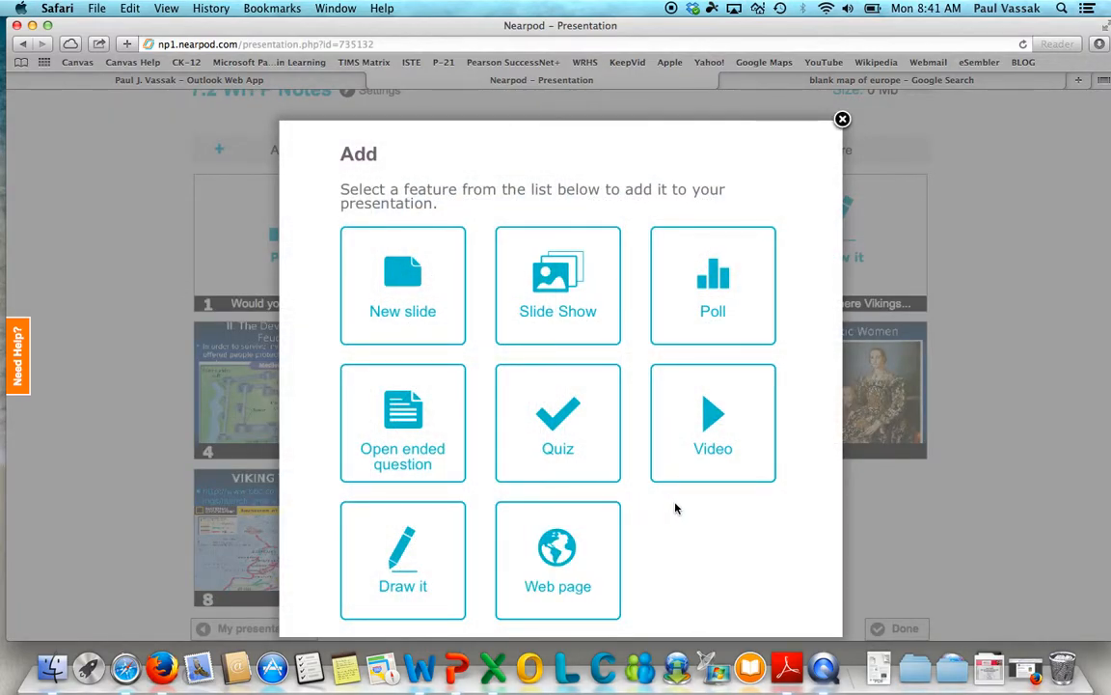
{"action": "left_click", "coordinate": [510, 388]}
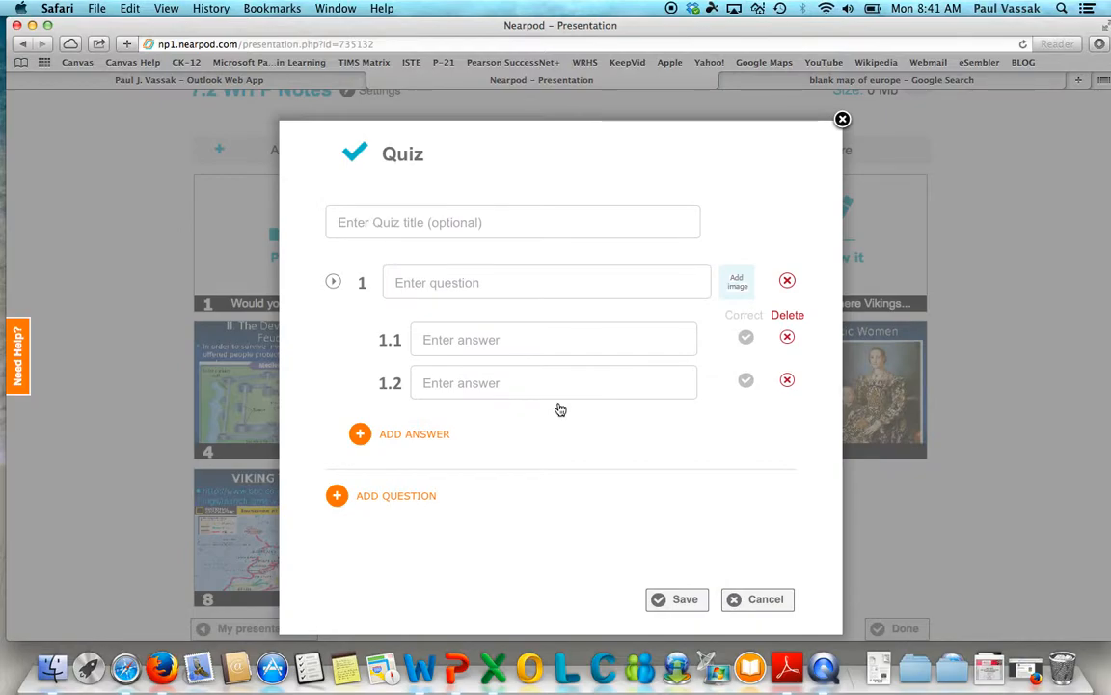
{"action": "left_click", "coordinate": [477, 222]}
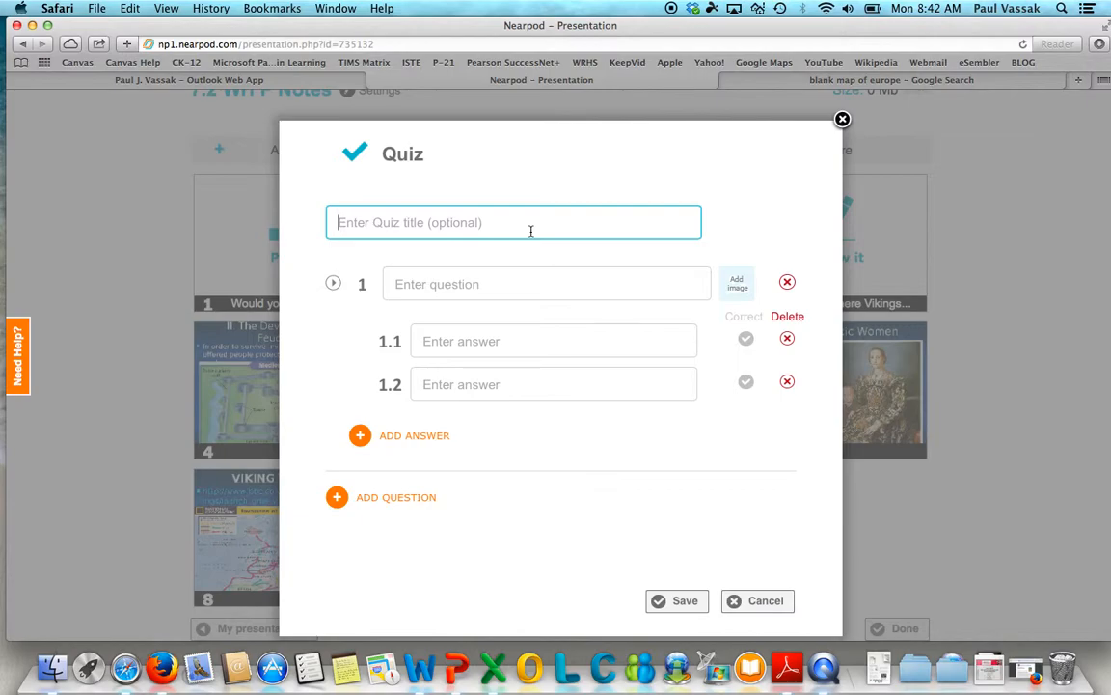
{"action": "type", "text": "Medieval Quiz"}
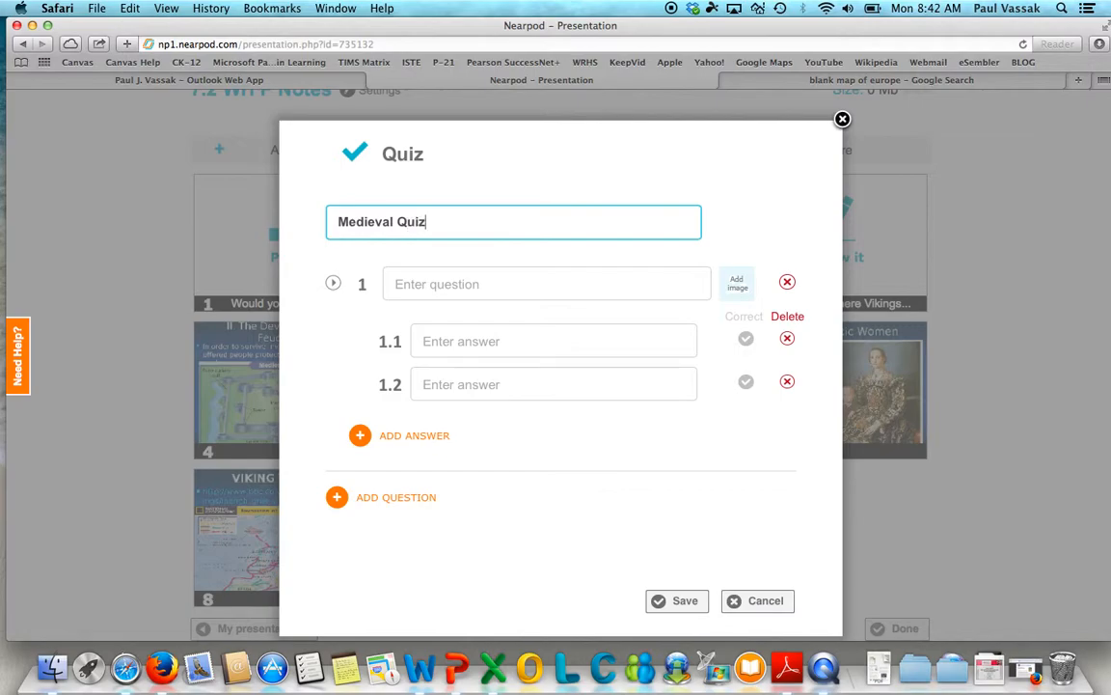
- Enter the first quiz question "Who was Charlemagne?" with the answers King of the Franks, King of the Turks and None of the Above
{"action": "key", "text": "Tab"}
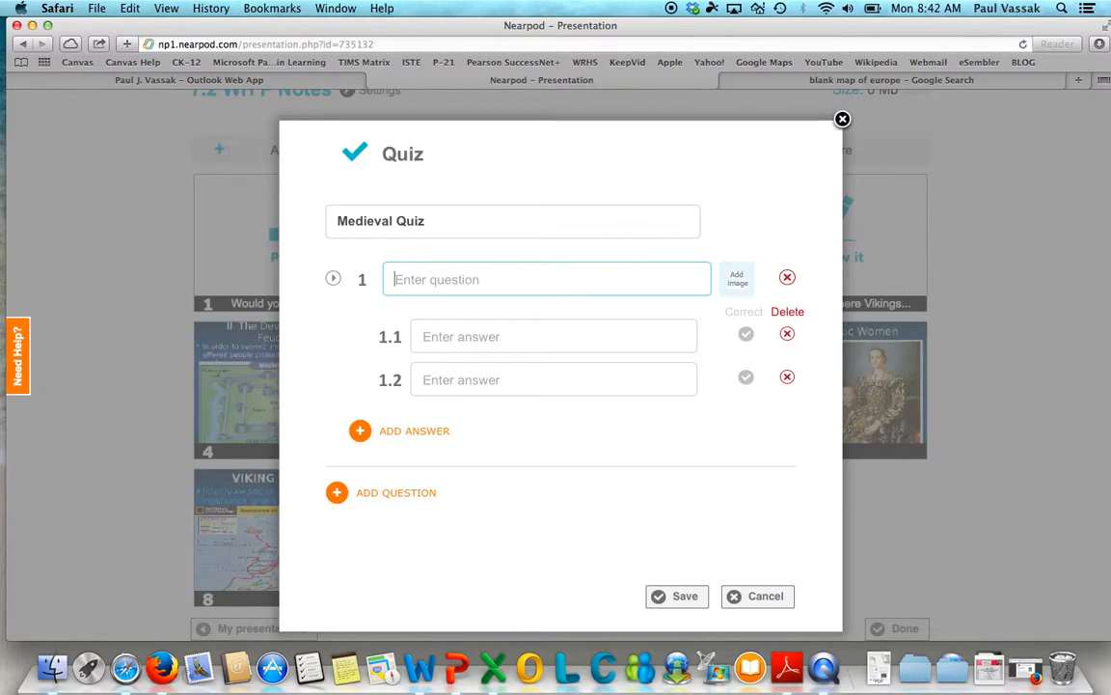
{"action": "type", "text": "Who w"}
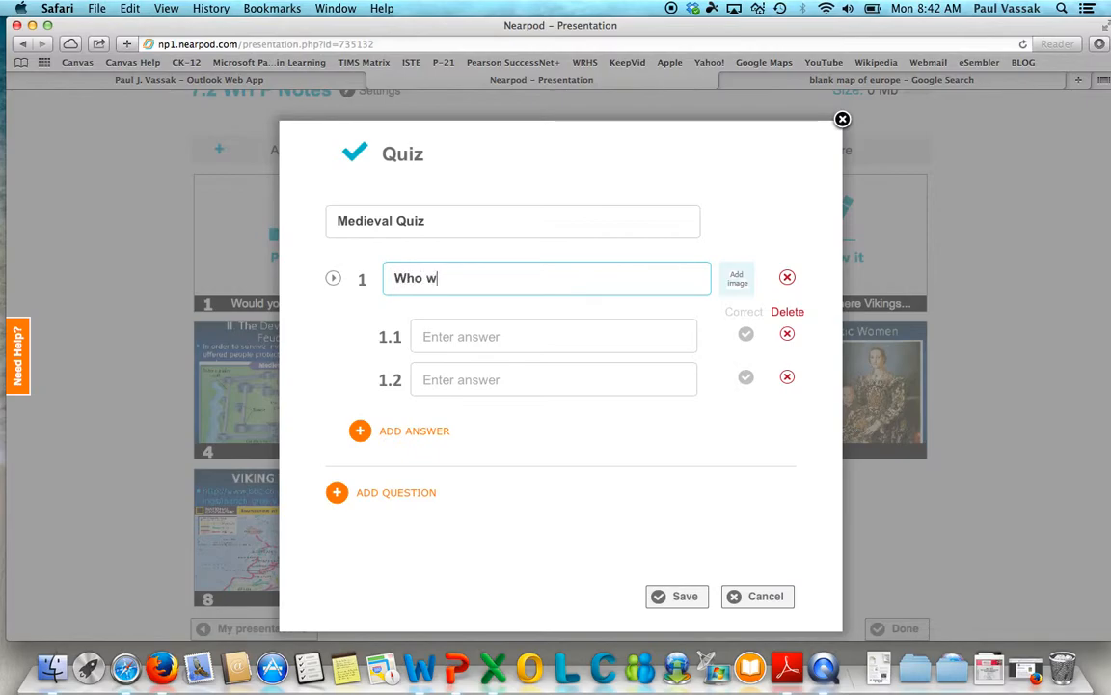
{"action": "type", "text": "as Charle"}
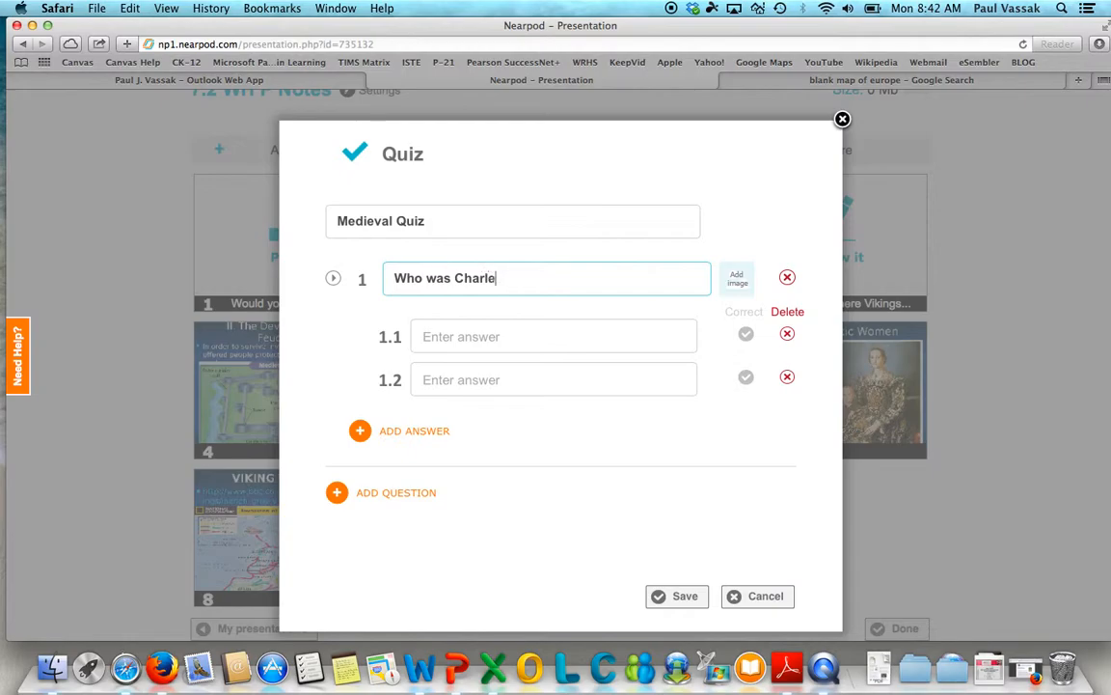
{"action": "type", "text": "magne?"}
{"action": "left_click", "coordinate": [533, 334]}
{"action": "type", "text": "King of the Franks"}
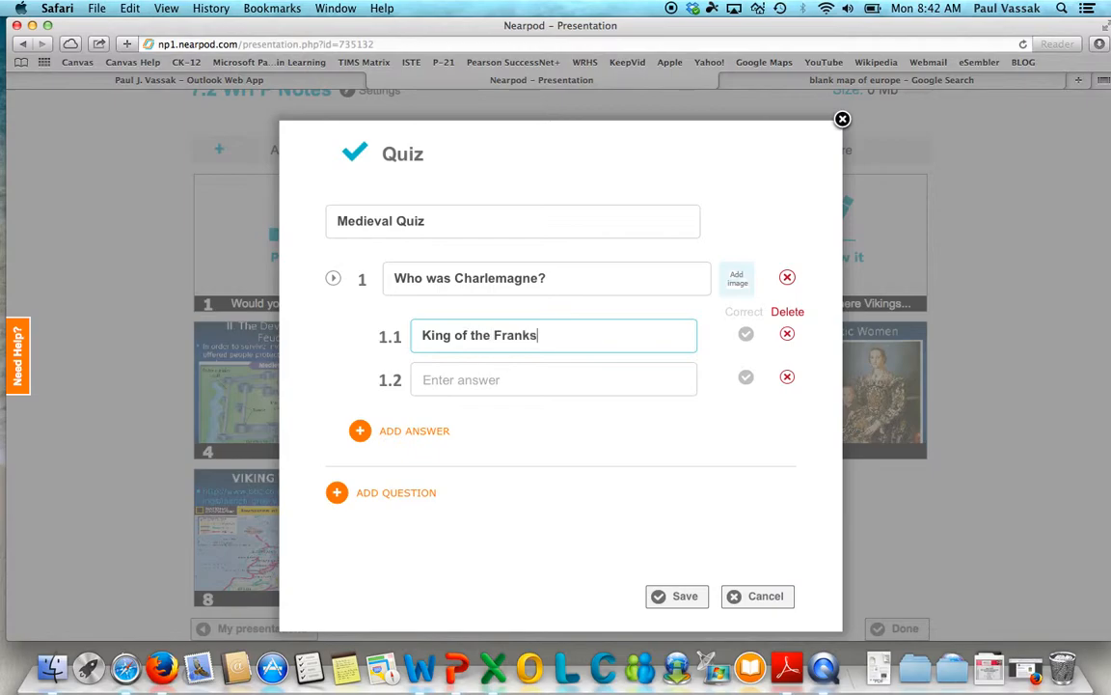
{"action": "key", "text": "Tab"}
{"action": "type", "text": "King o"}
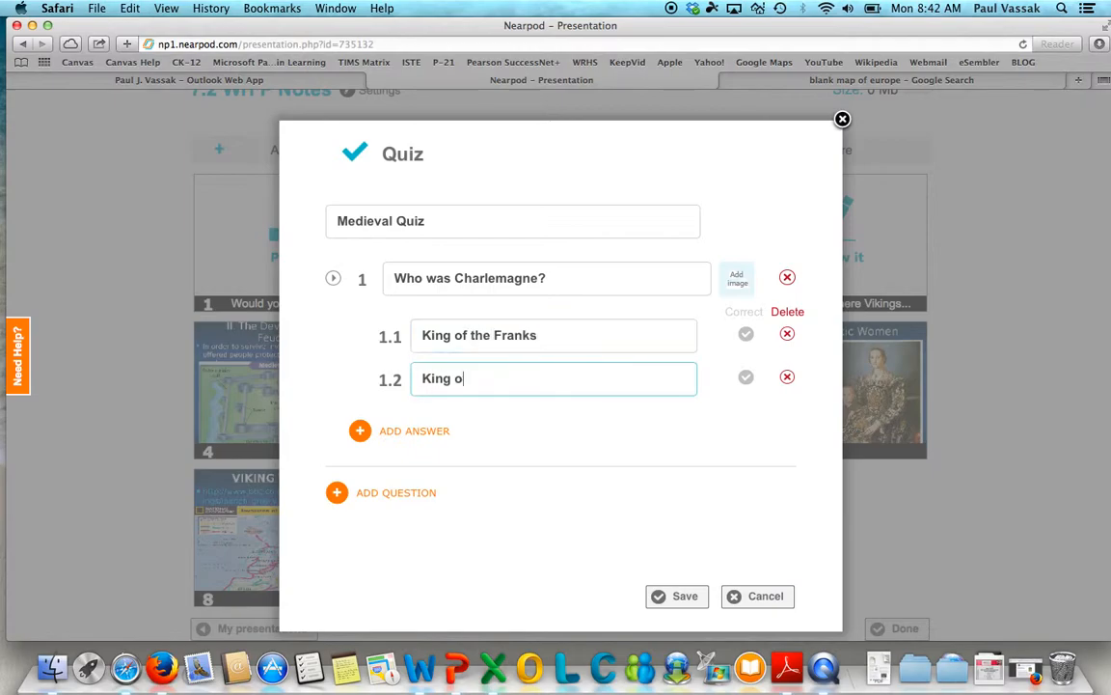
{"action": "type", "text": "f the Turks"}
{"action": "left_click", "coordinate": [415, 431]}
{"action": "left_click", "coordinate": [430, 425]}
{"action": "type", "text": "None of the Above"}
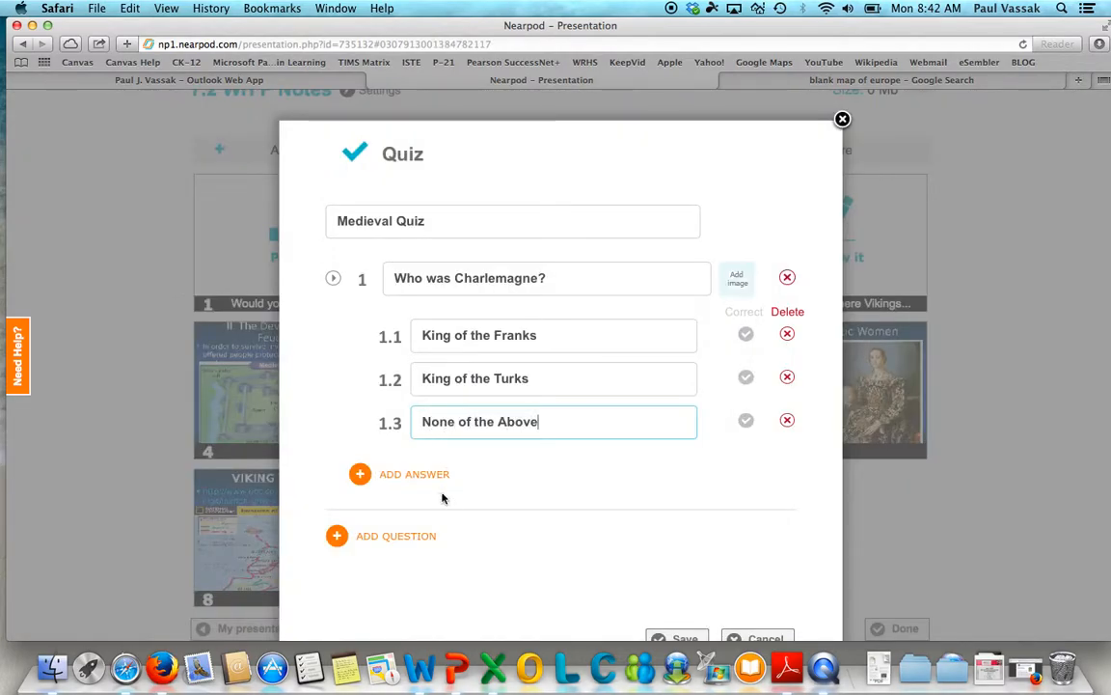
- Add a second quiz question, "What was the main role of the peasants?", with the answers Field hands and Artists
{"action": "left_click", "coordinate": [404, 536]}
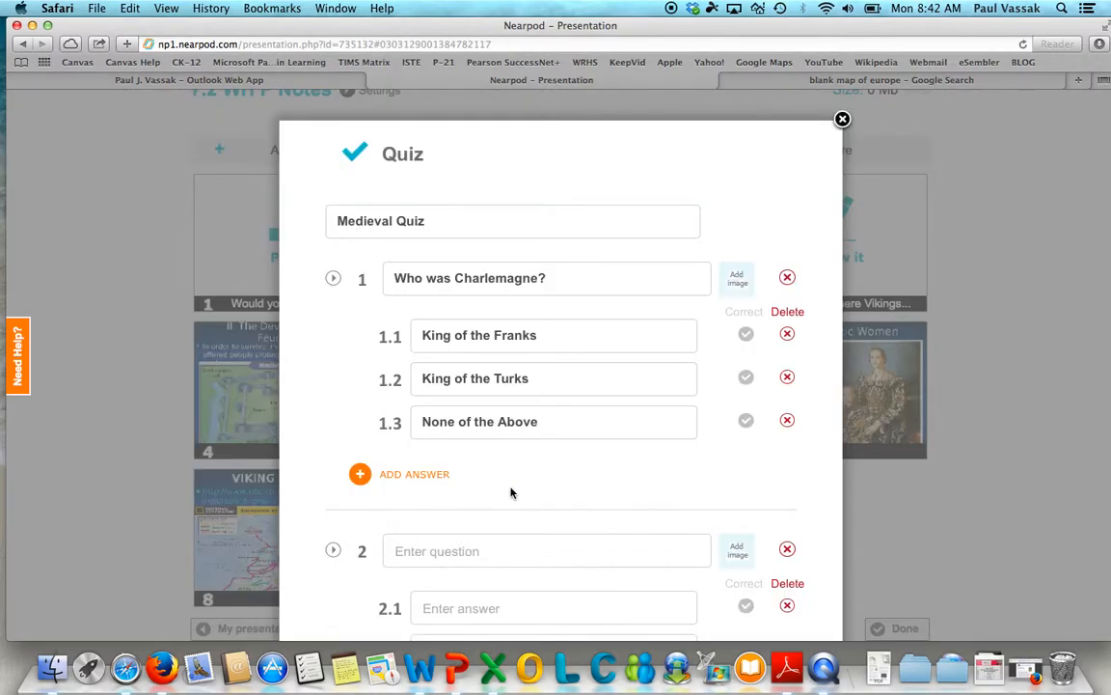
{"action": "scroll", "coordinate": [471, 539], "scroll_direction": "down", "scroll_amount": 5}
{"action": "left_click", "coordinate": [466, 329]}
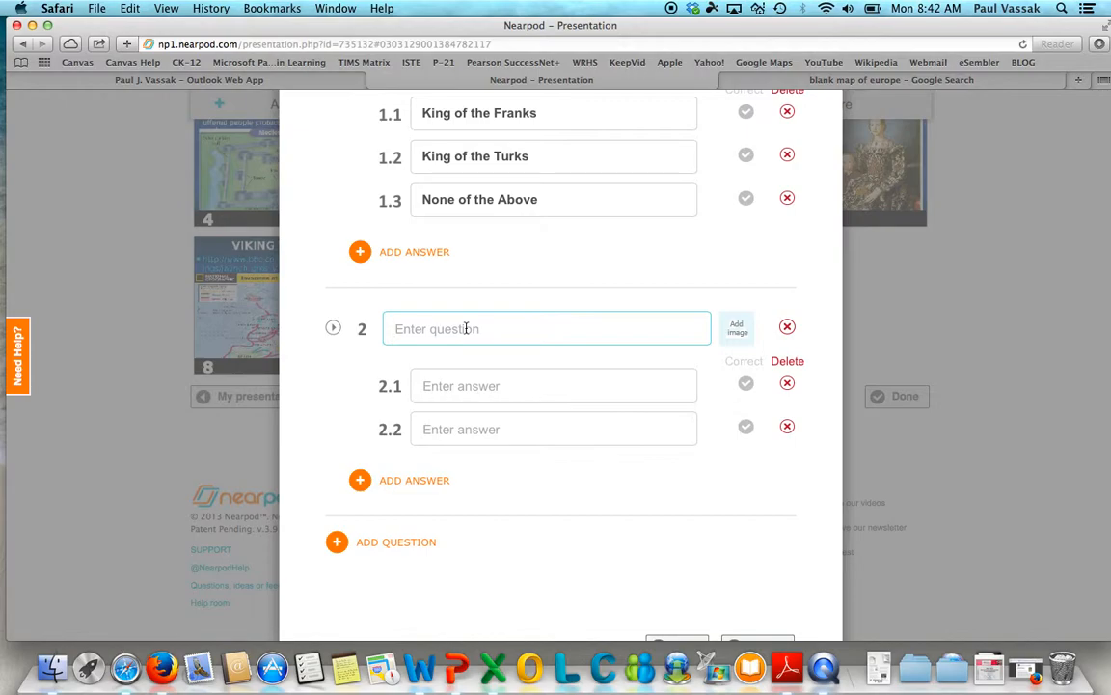
{"action": "type", "text": "What was the "}
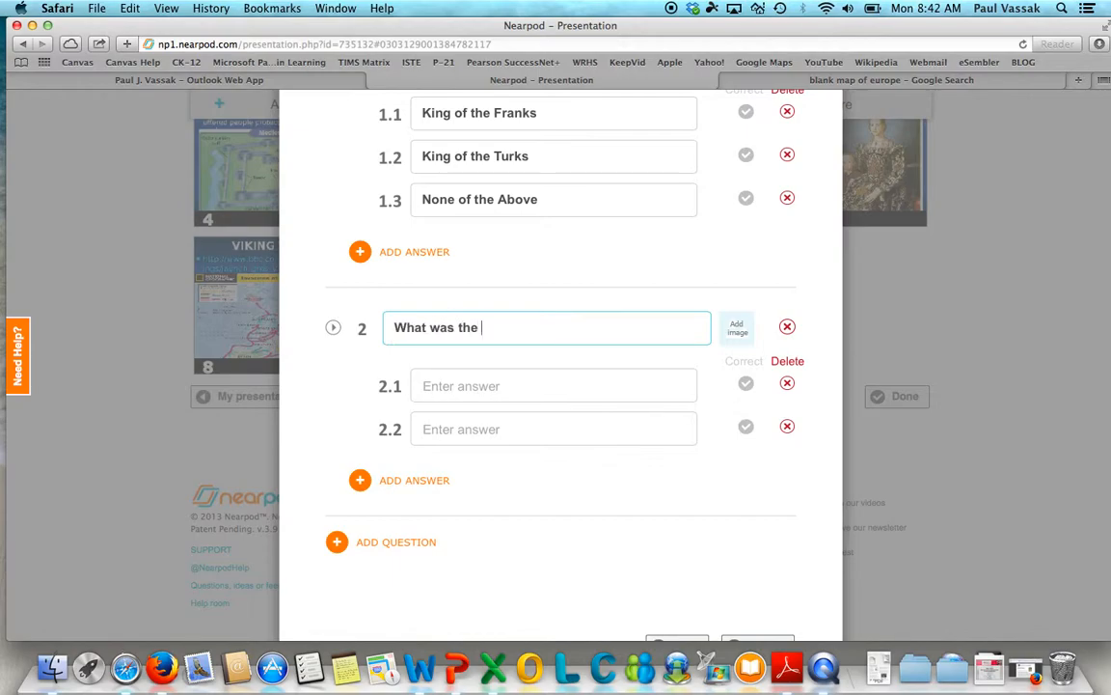
{"action": "type", "text": "main role of the peasants?"}
{"action": "left_click", "coordinate": [447, 388]}
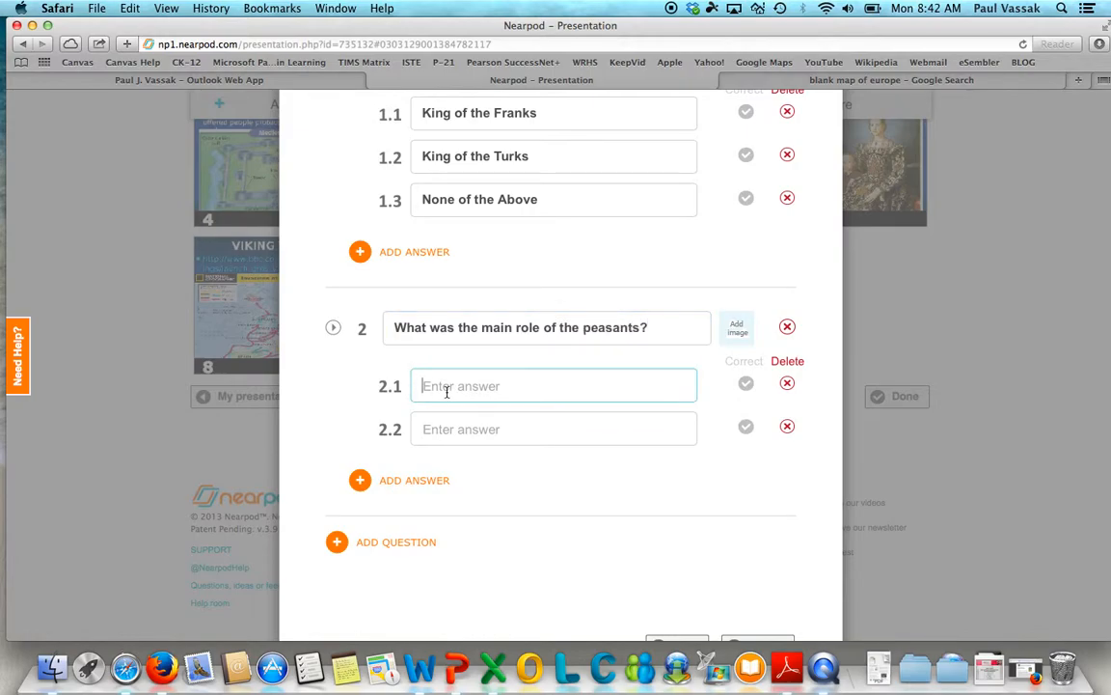
{"action": "type", "text": "Field hands"}
{"action": "left_click", "coordinate": [486, 431]}
{"action": "type", "text": "S"}
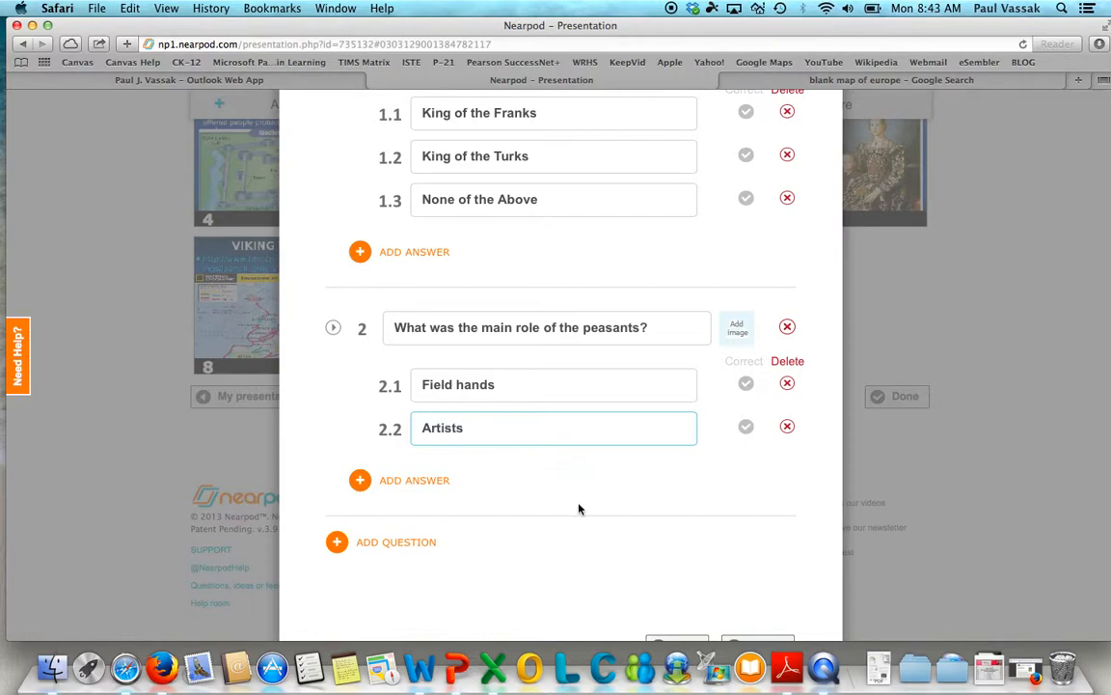
- Mark Field hands and King of the Franks as the correct answers and save the quiz
{"action": "left_click", "coordinate": [746, 383]}
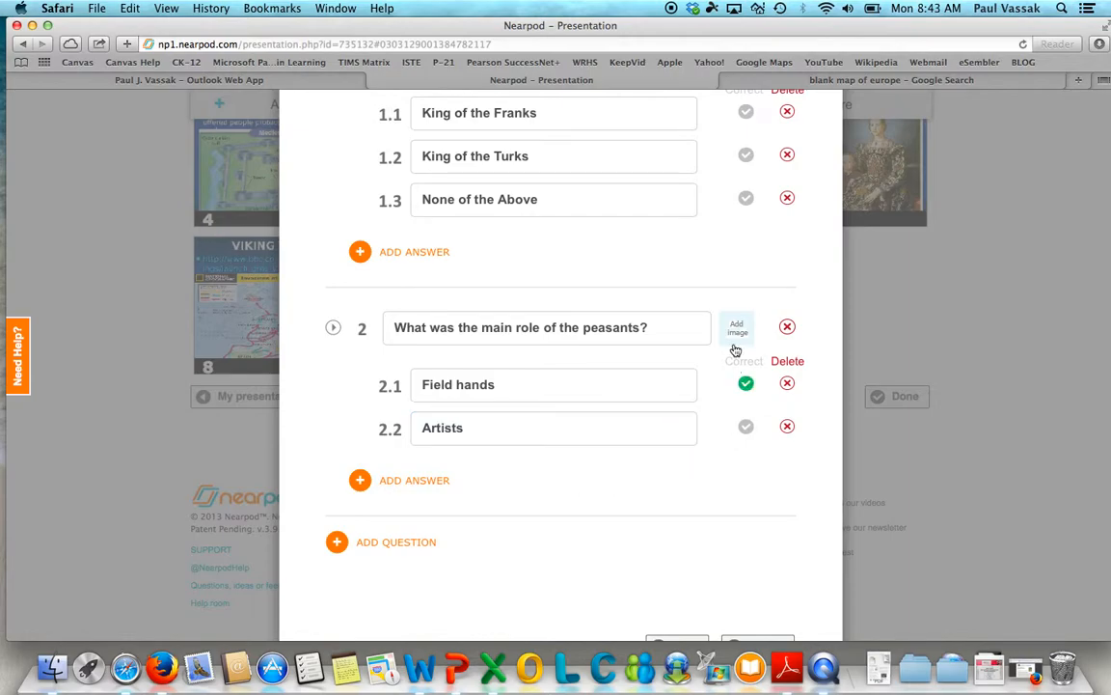
{"action": "scroll", "coordinate": [724, 238], "scroll_direction": "up", "scroll_amount": 3}
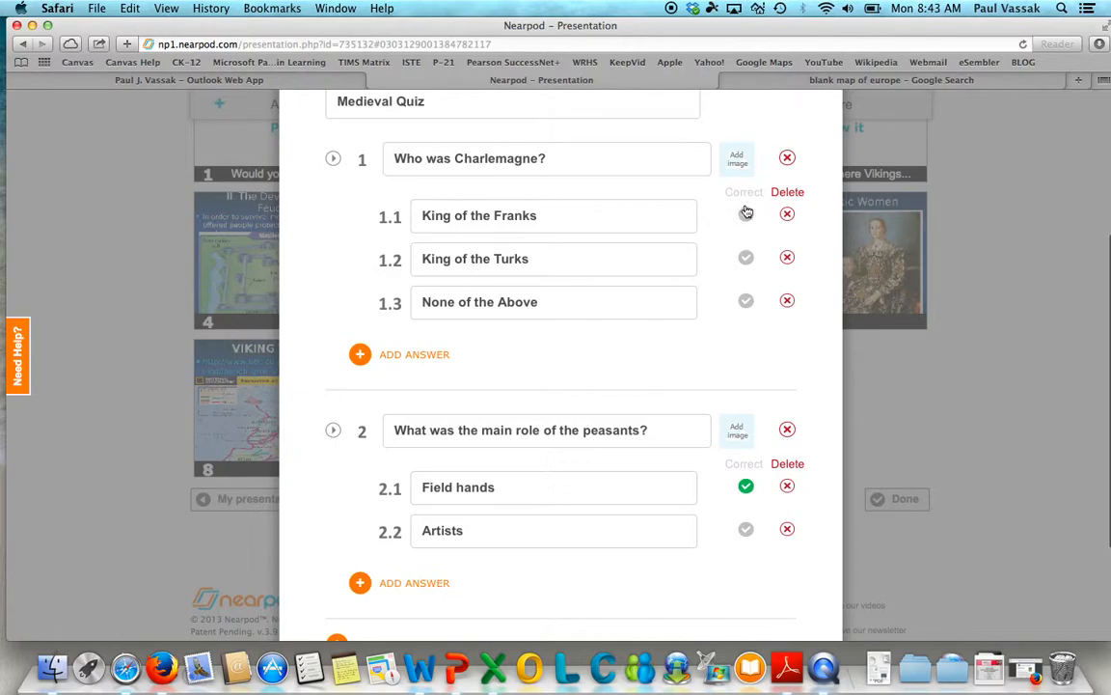
{"action": "left_click", "coordinate": [747, 215]}
{"action": "scroll", "coordinate": [694, 357], "scroll_direction": "down", "scroll_amount": 3}
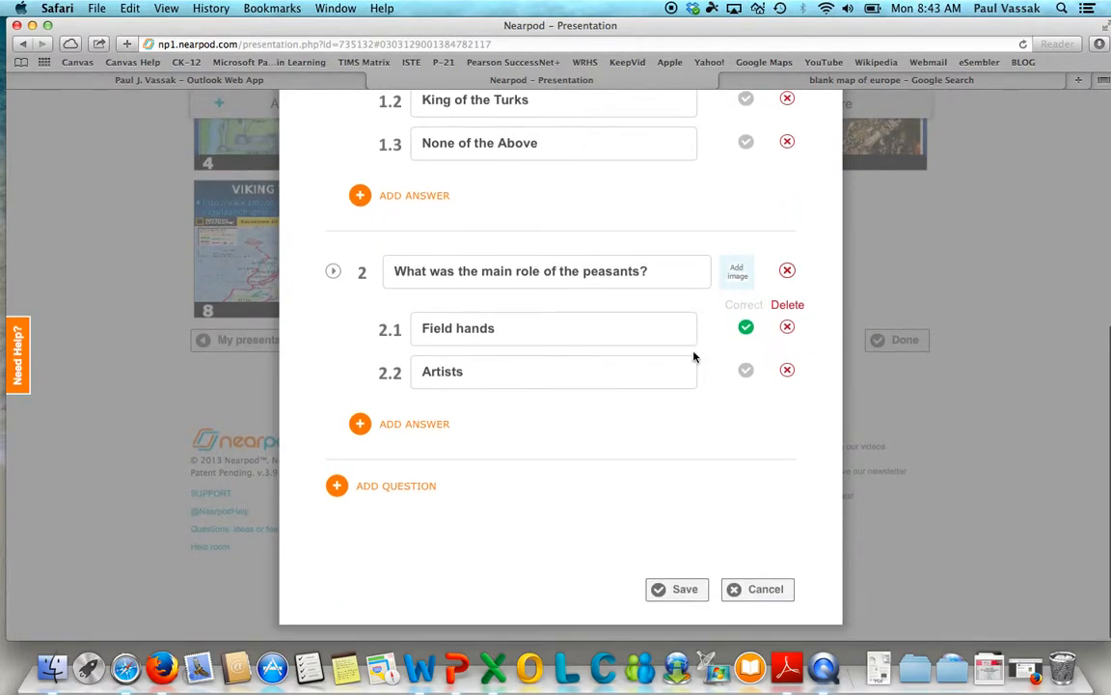
{"action": "left_click", "coordinate": [677, 592]}
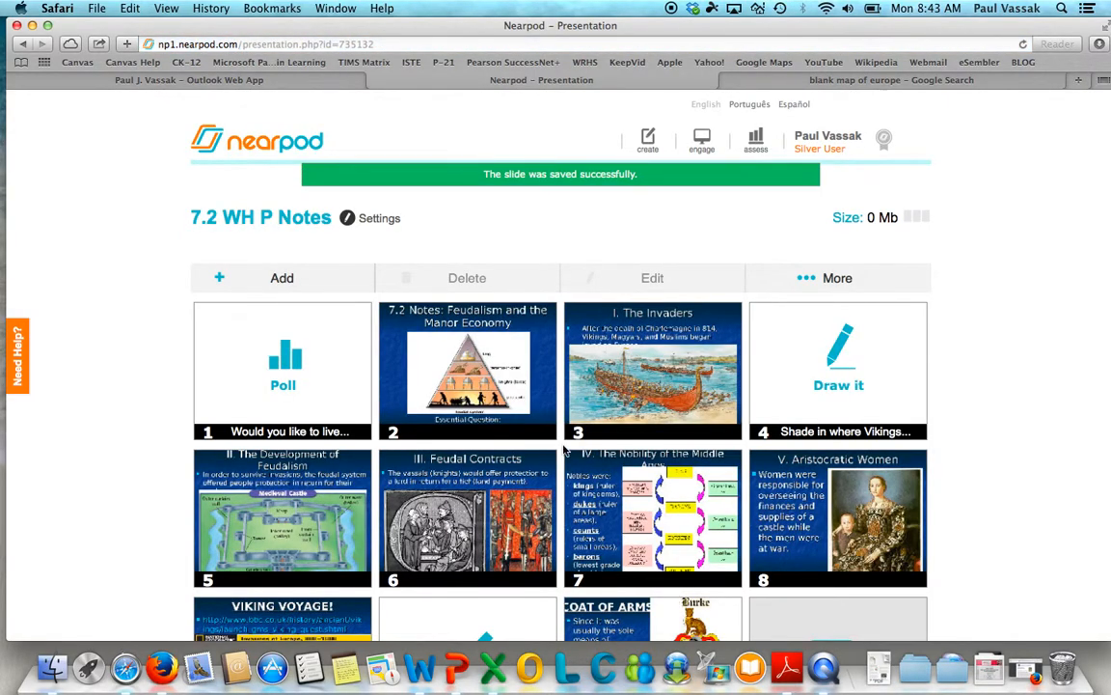
- Move the Medieval Quiz ahead of the VIKING VOYAGE! slide
{"action": "scroll", "coordinate": [564, 450], "scroll_direction": "down", "scroll_amount": 4}
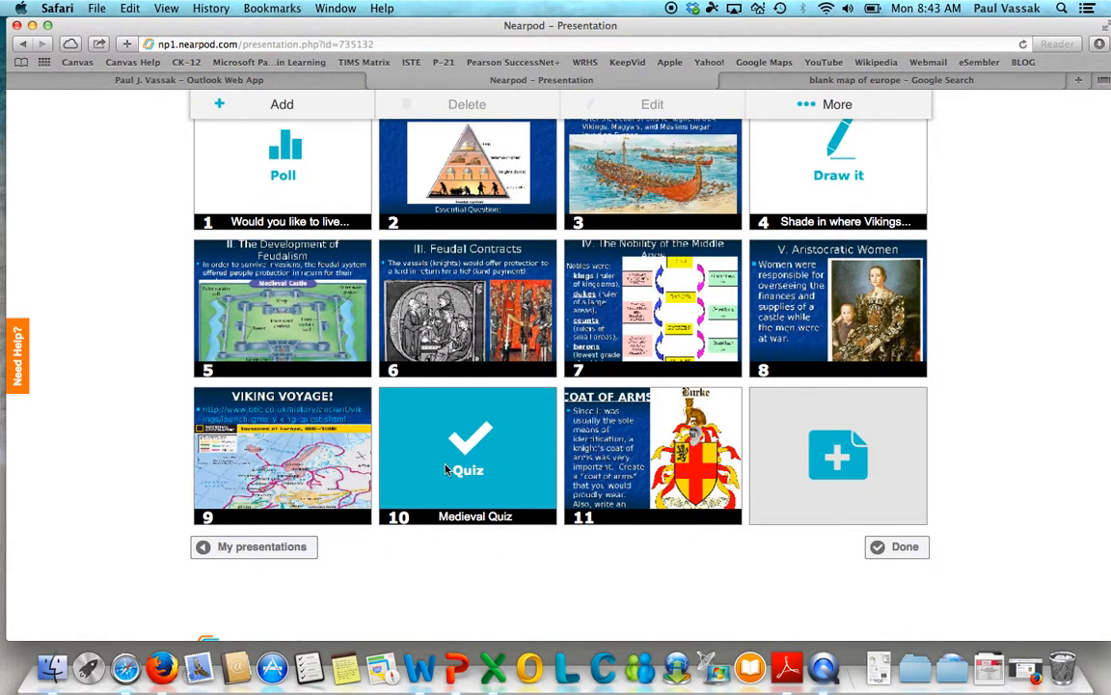
{"action": "left_click_drag", "start_coordinate": [447, 469], "coordinate": [253, 436]}
- Add an open ended question that begins with "Create your own Coat of Arms"
{"action": "scroll", "coordinate": [639, 578], "scroll_direction": "down", "scroll_amount": 3}
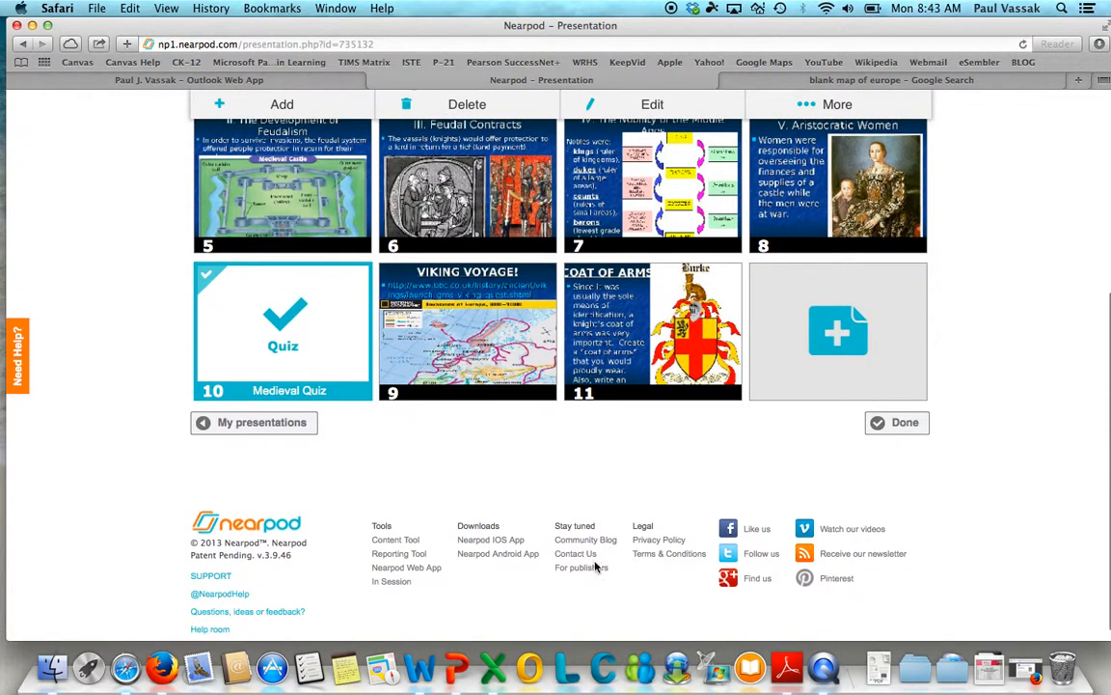
{"action": "left_click", "coordinate": [854, 348]}
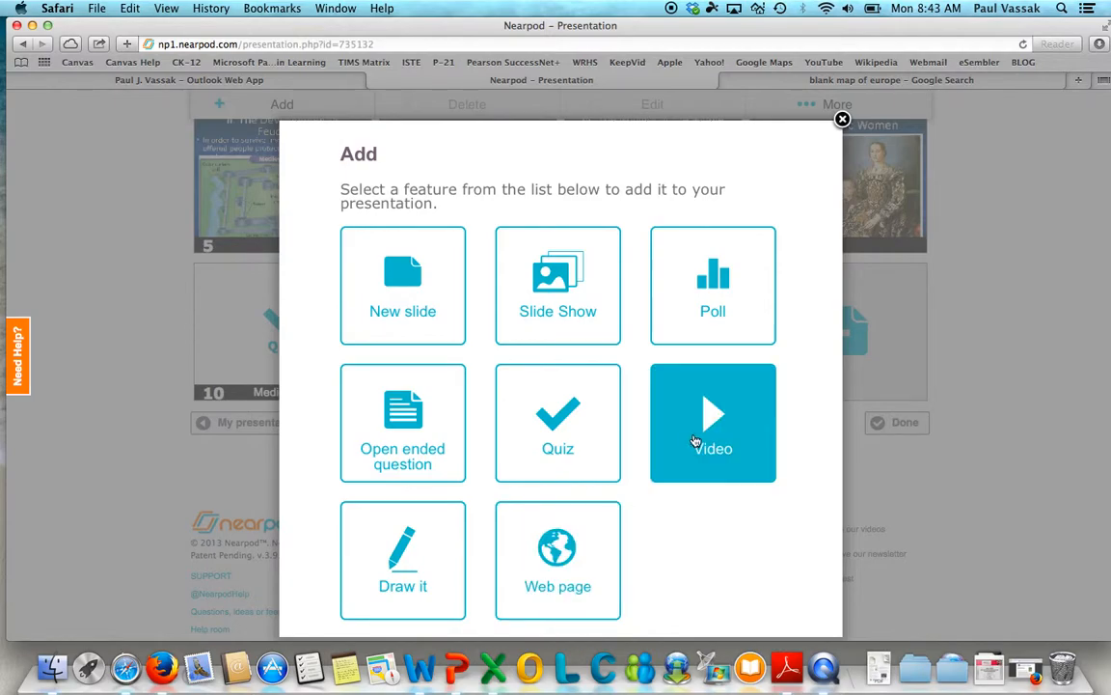
{"action": "left_click", "coordinate": [399, 435]}
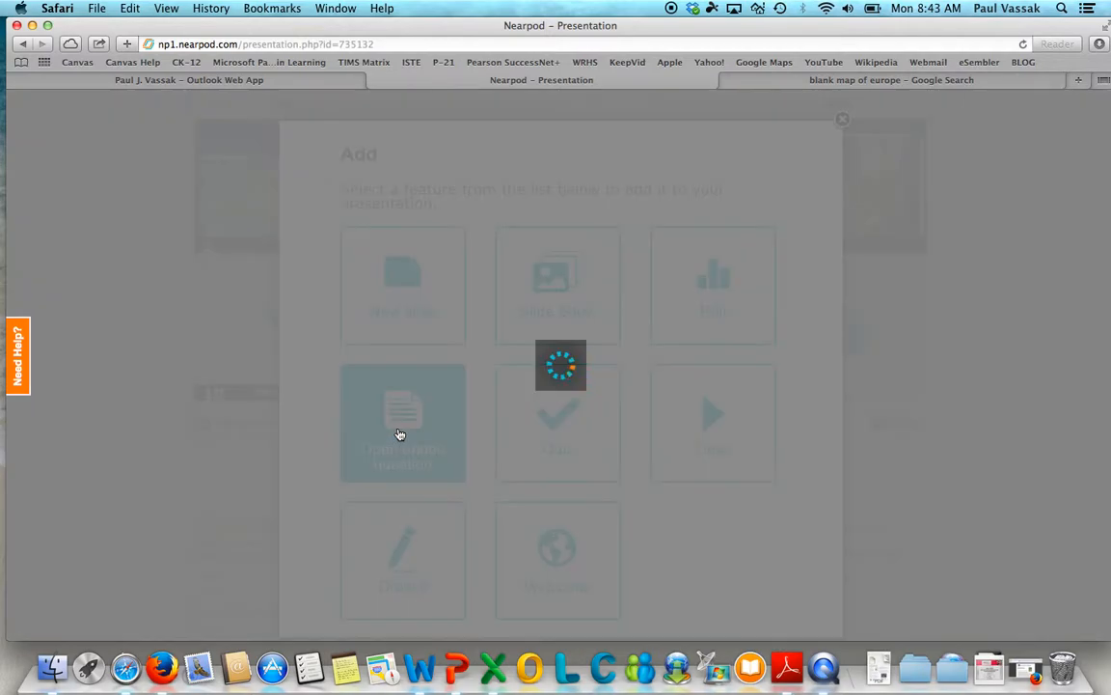
{"action": "left_click", "coordinate": [475, 224]}
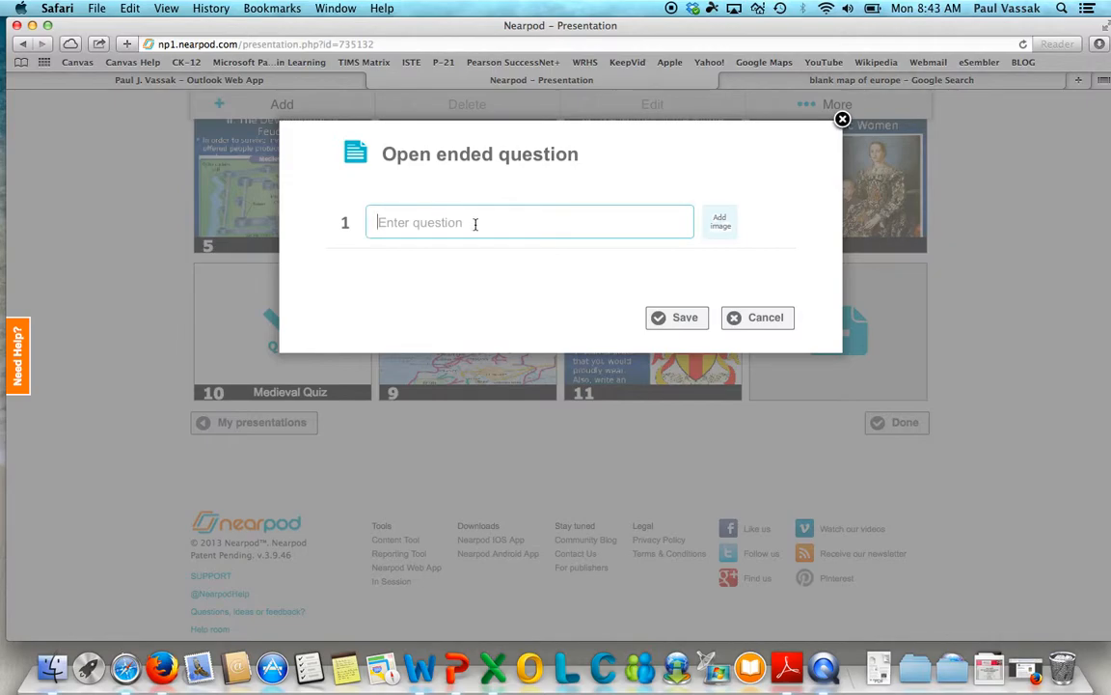
{"action": "type", "text": "Create your own Coat "}
{"action": "type", "text": "Arms"}
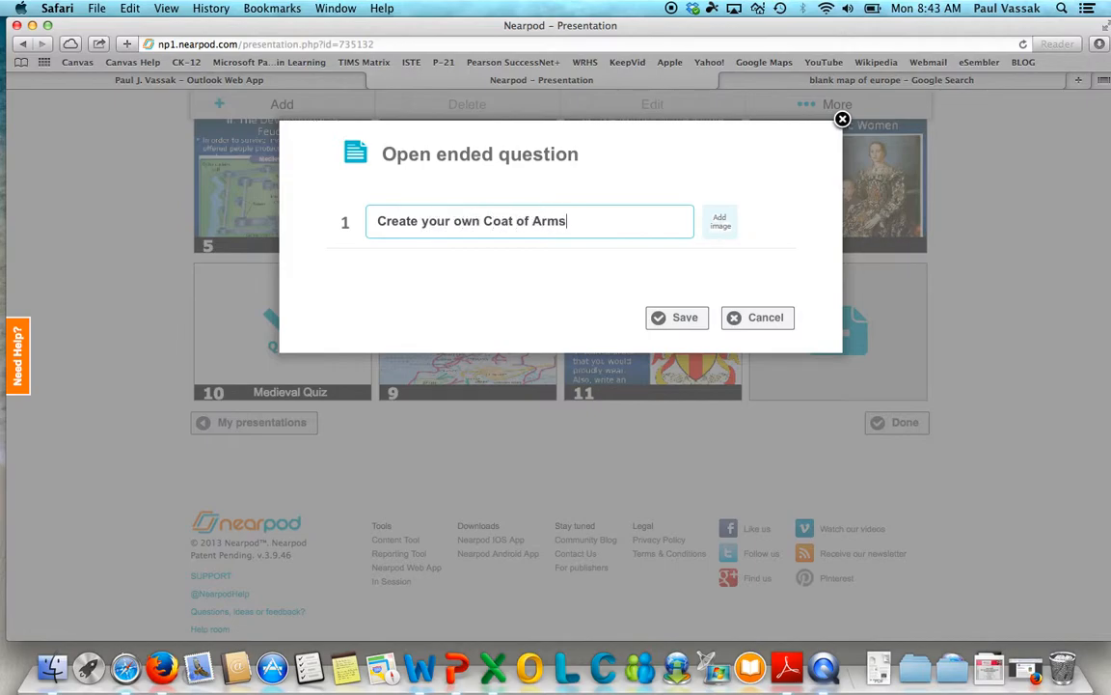
- Complete the open ended question with "What would it include and why? List 5 items that you could find on it." and save it
{"action": "type", "text": ".  What would it inc"}
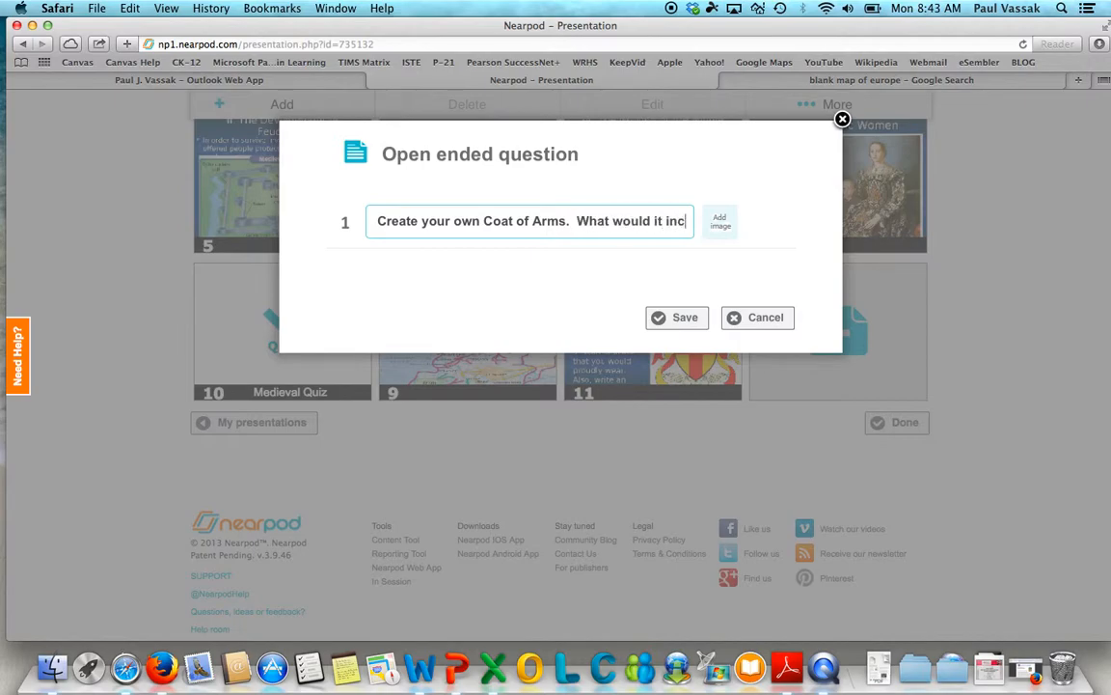
{"action": "type", "text": "lude and why?  List"}
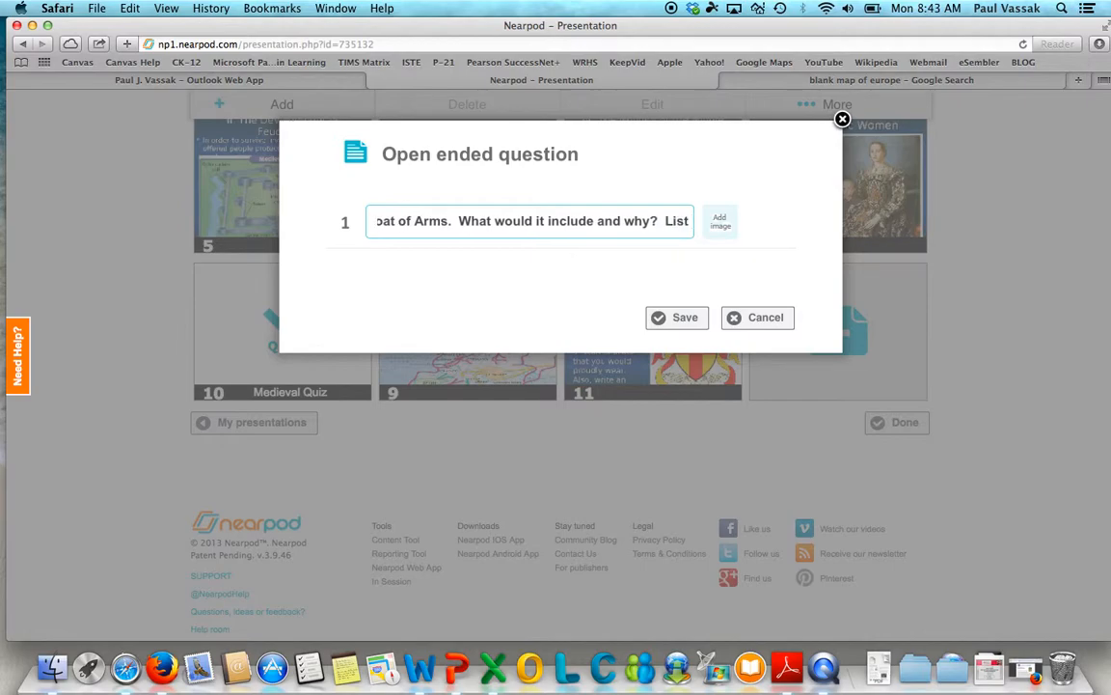
{"action": "type", "text": " 5 items"}
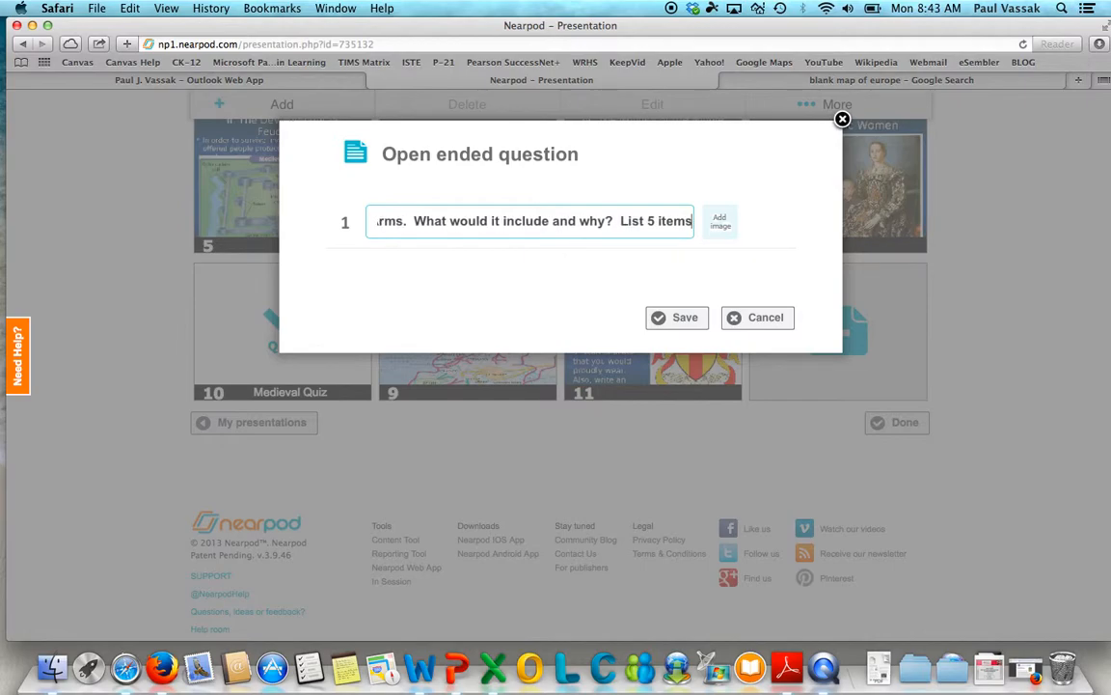
{"action": "type", "text": " that you could if"}
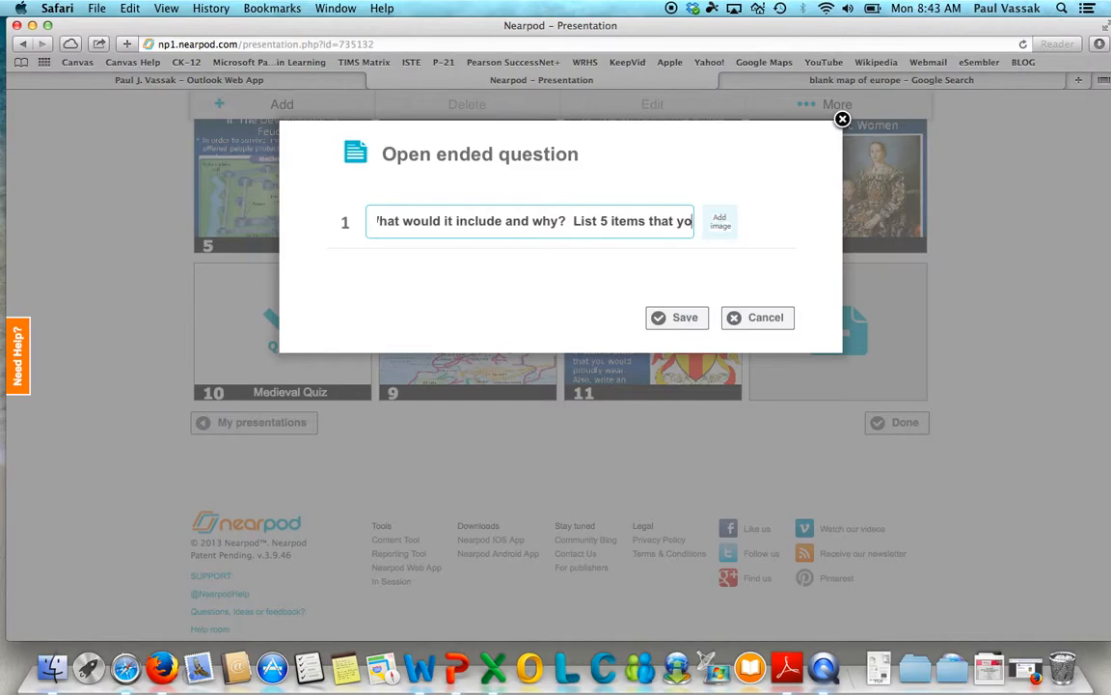
{"action": "key", "text": "BackSpace"}
{"action": "key", "text": "BackSpace"}
{"action": "type", "text": "f"}
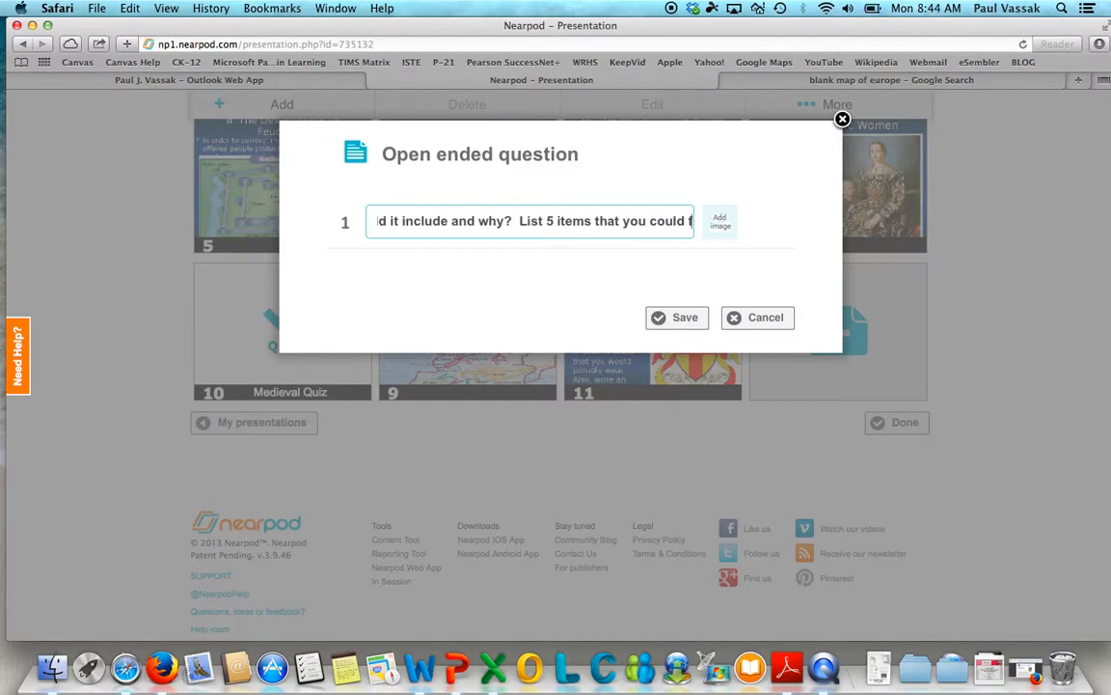
{"action": "type", "text": "ind on it."}
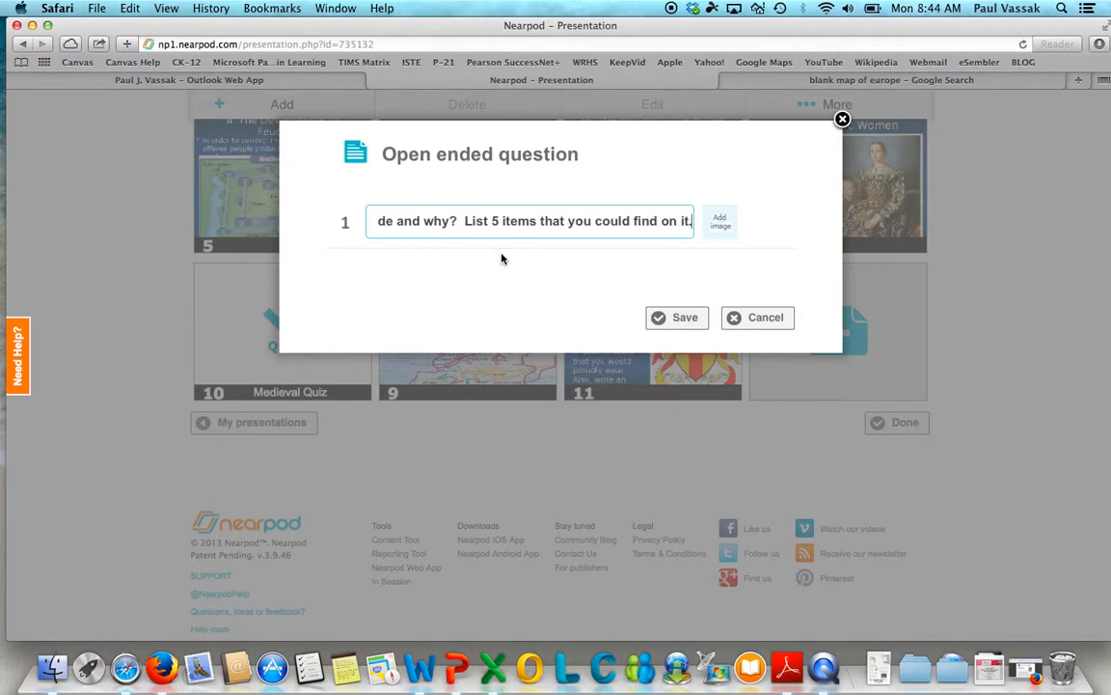
{"action": "left_click", "coordinate": [677, 319]}
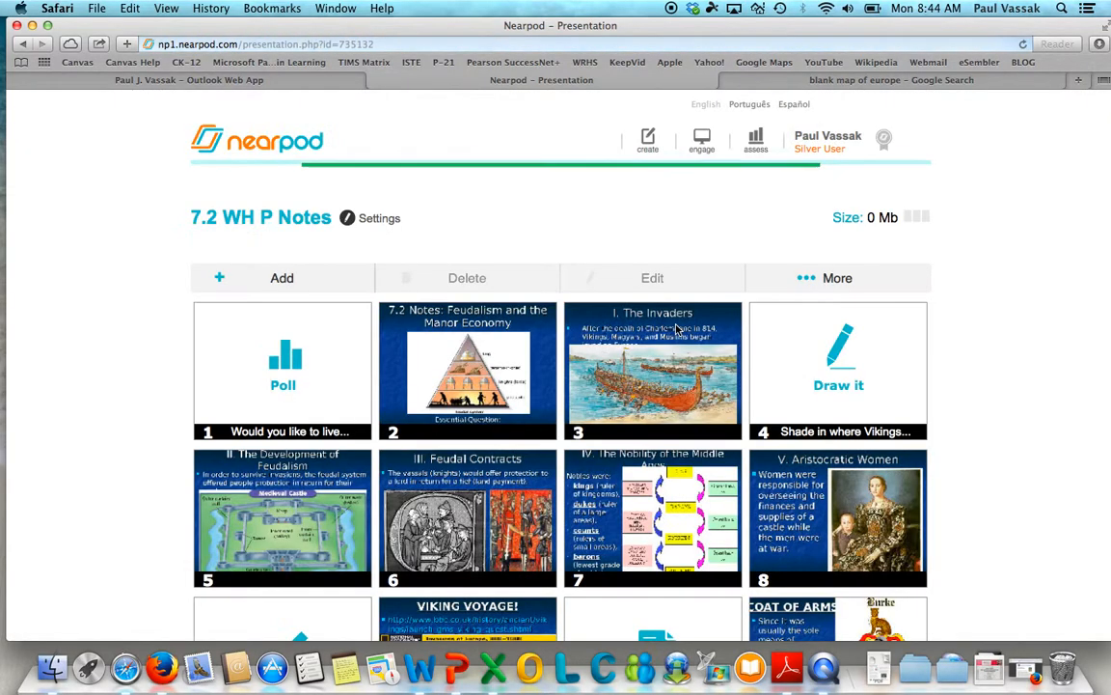
- Move the open ended question after the COAT OF ARMS slide, to the end of the presentation
{"action": "scroll", "coordinate": [509, 429], "scroll_direction": "down", "scroll_amount": 5}
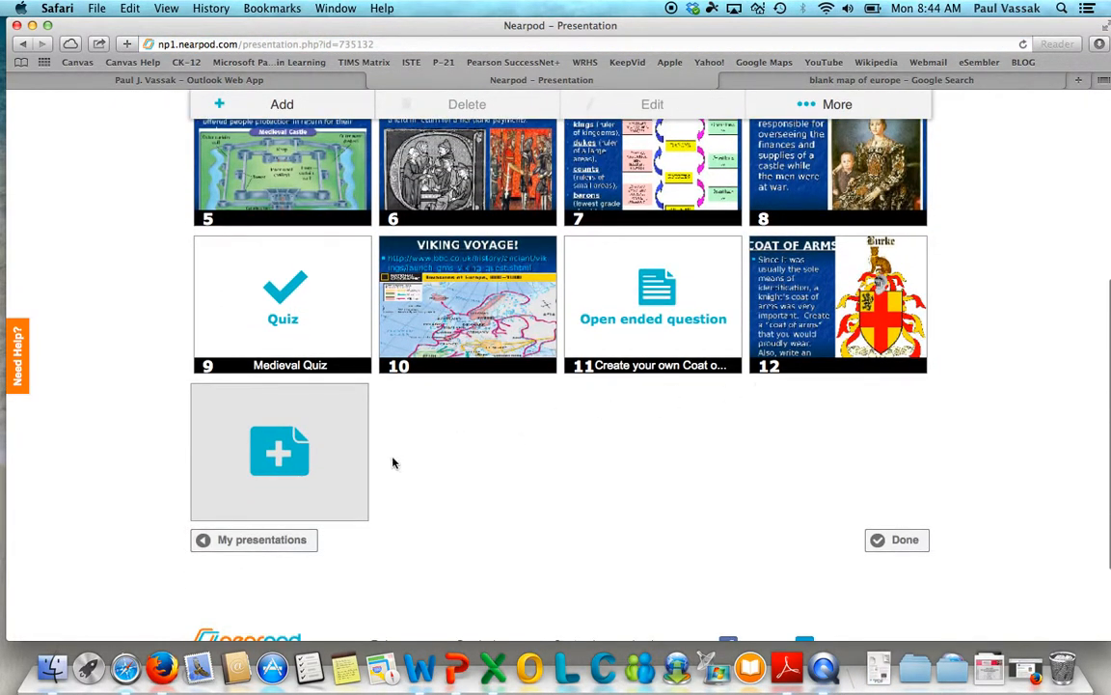
{"action": "left_click_drag", "start_coordinate": [623, 333], "coordinate": [876, 330]}
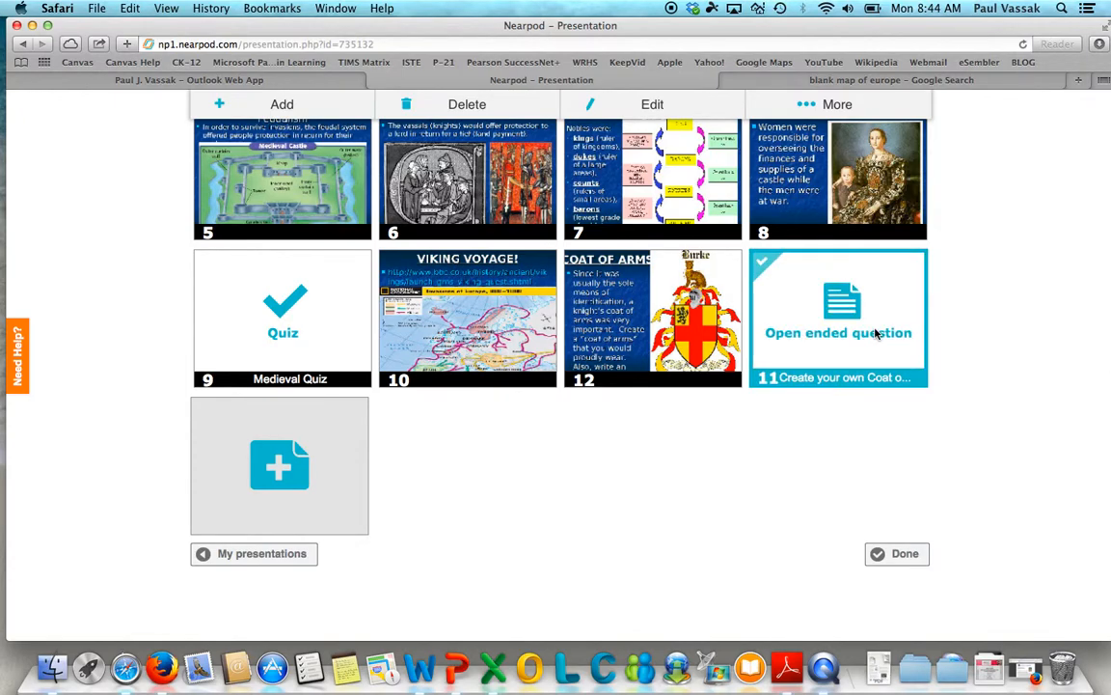
- Try to publish the finished presentation under its current name
{"action": "scroll", "coordinate": [584, 334], "scroll_direction": "up", "scroll_amount": 3}
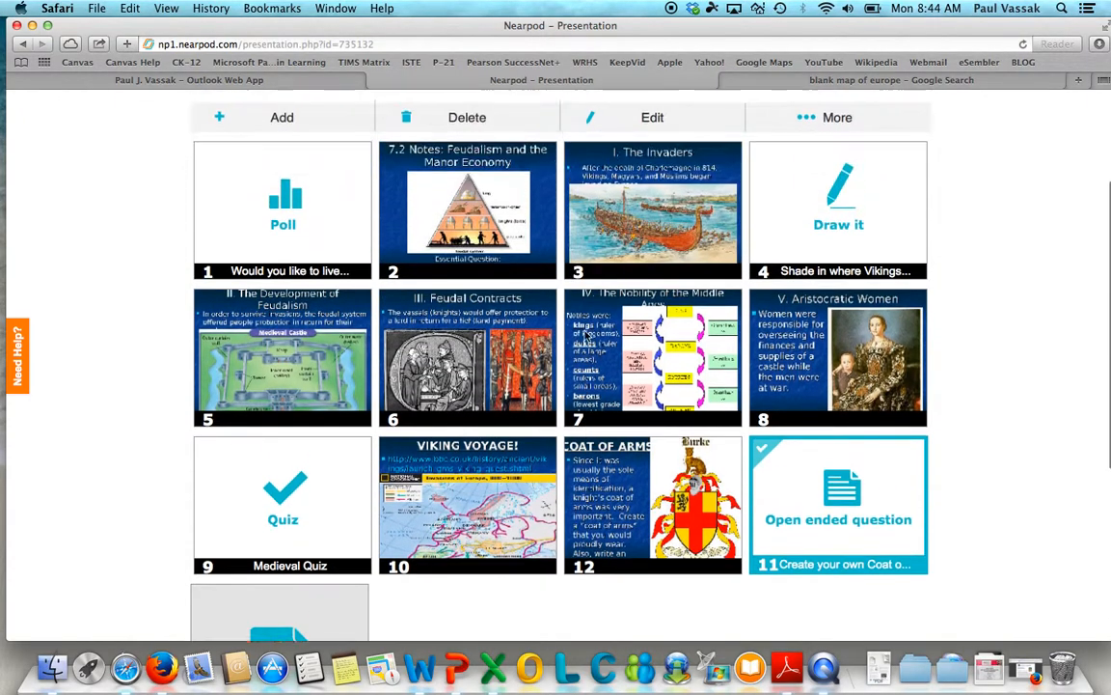
{"action": "scroll", "coordinate": [584, 334], "scroll_direction": "down", "scroll_amount": 5}
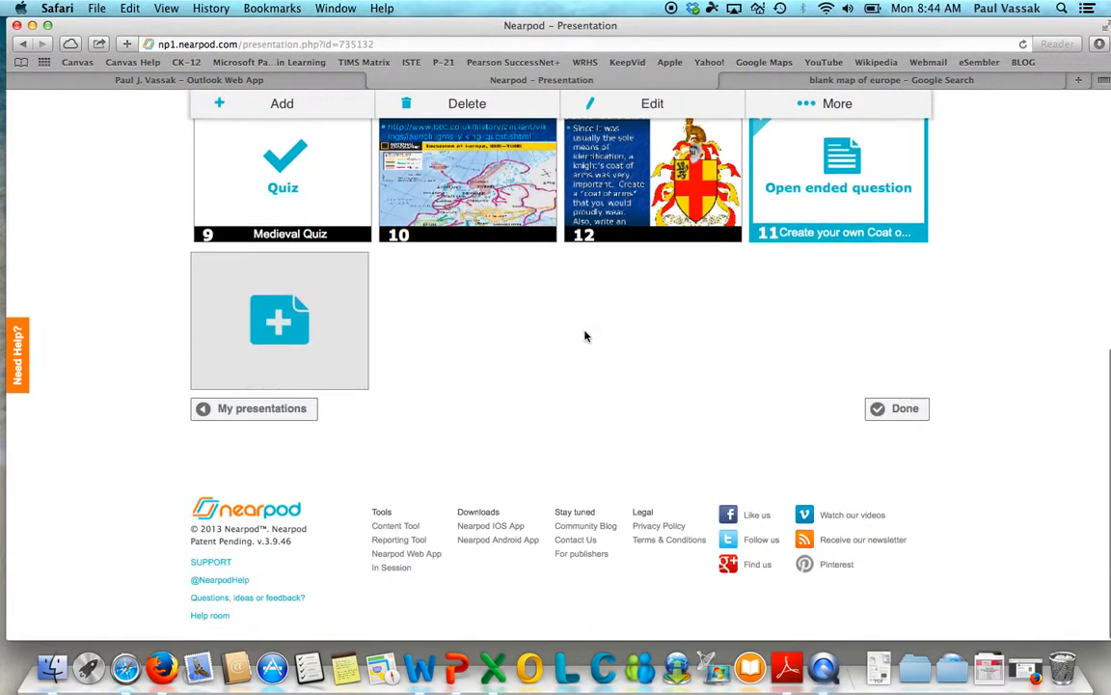
{"action": "left_click", "coordinate": [900, 413]}
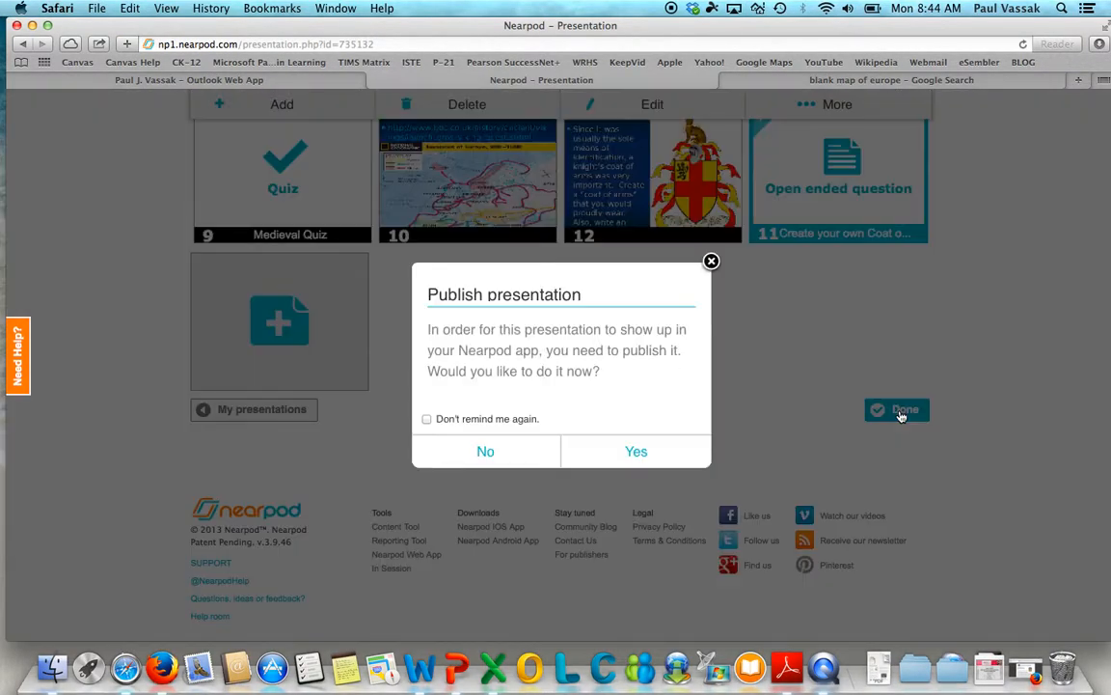
{"action": "left_click", "coordinate": [645, 448]}
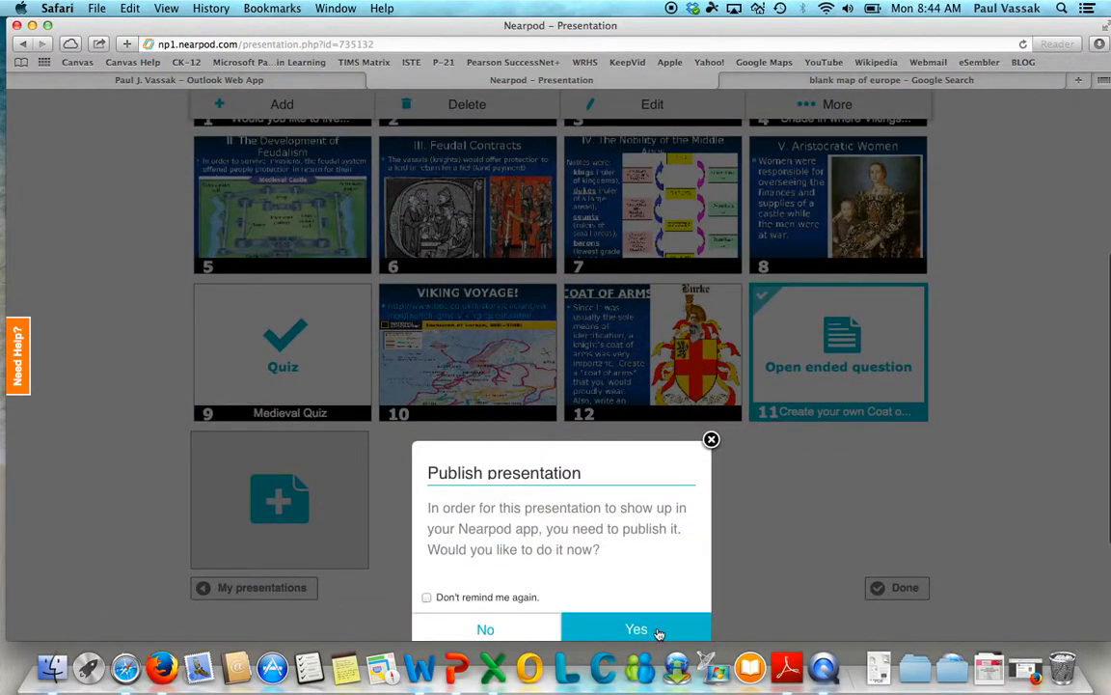
{"action": "left_click", "coordinate": [657, 633]}
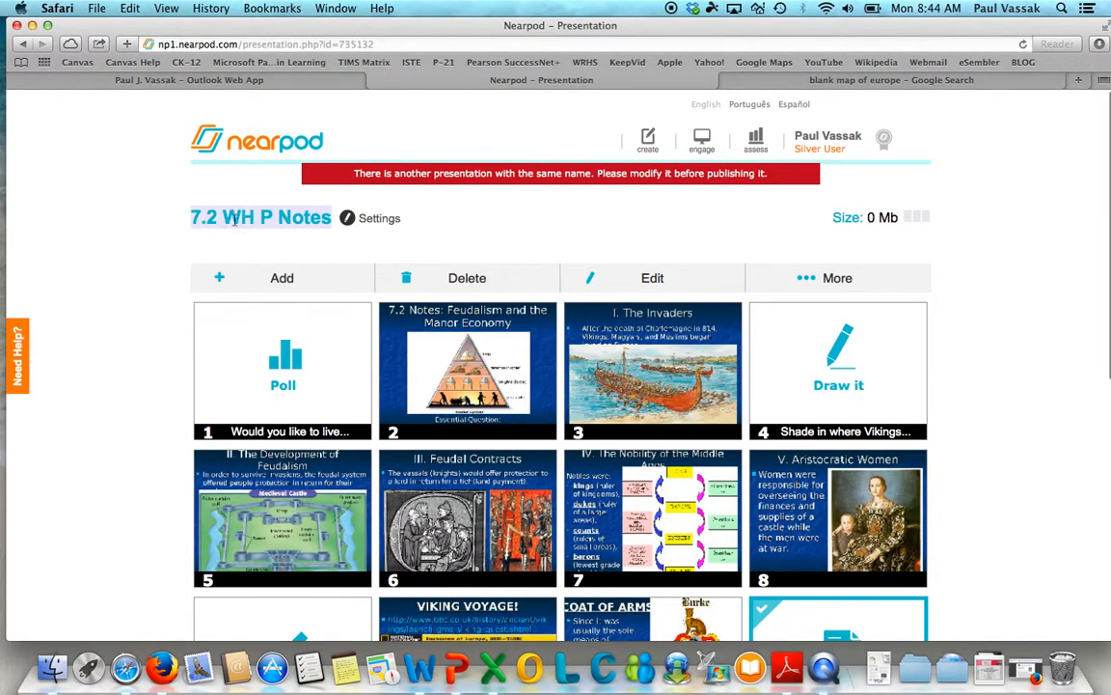
- Rename the presentation as 7.22 WH P Notes and save the settings
{"action": "scroll", "coordinate": [444, 328], "scroll_direction": "down", "scroll_amount": 5}
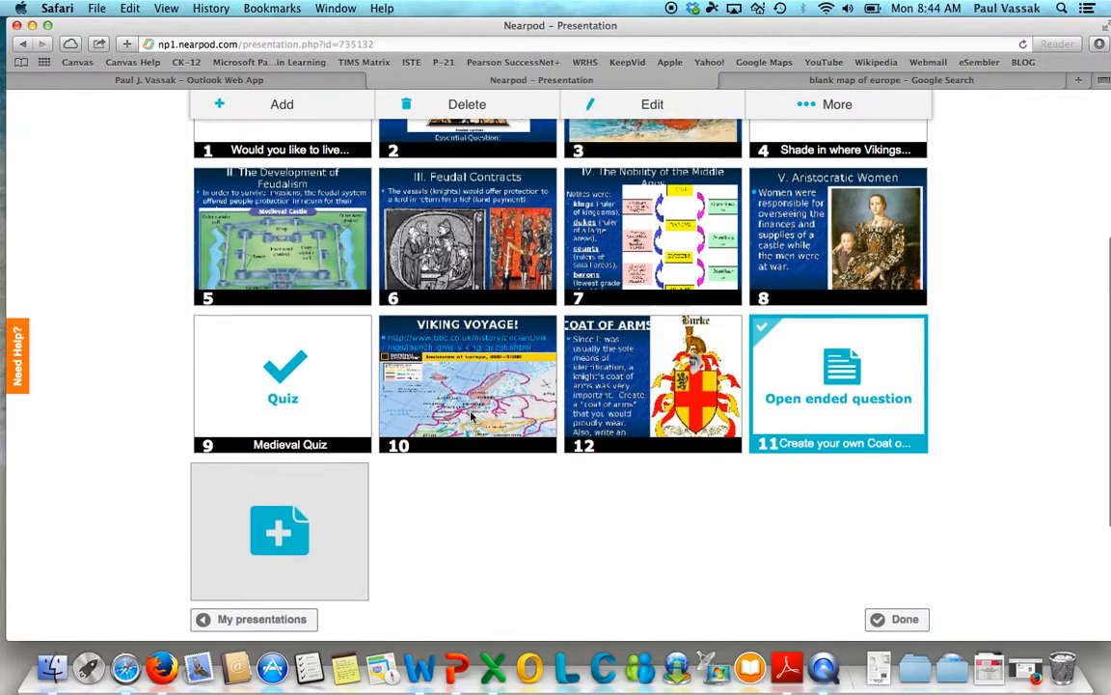
{"action": "scroll", "coordinate": [473, 415], "scroll_direction": "up", "scroll_amount": 5}
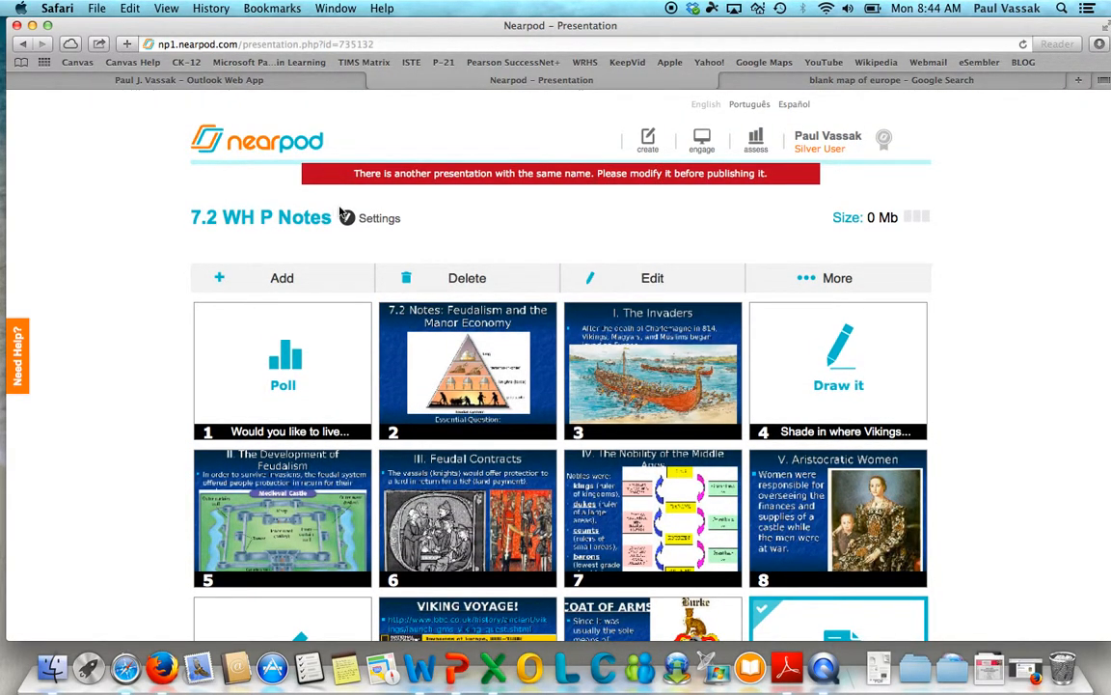
{"action": "left_click", "coordinate": [366, 220]}
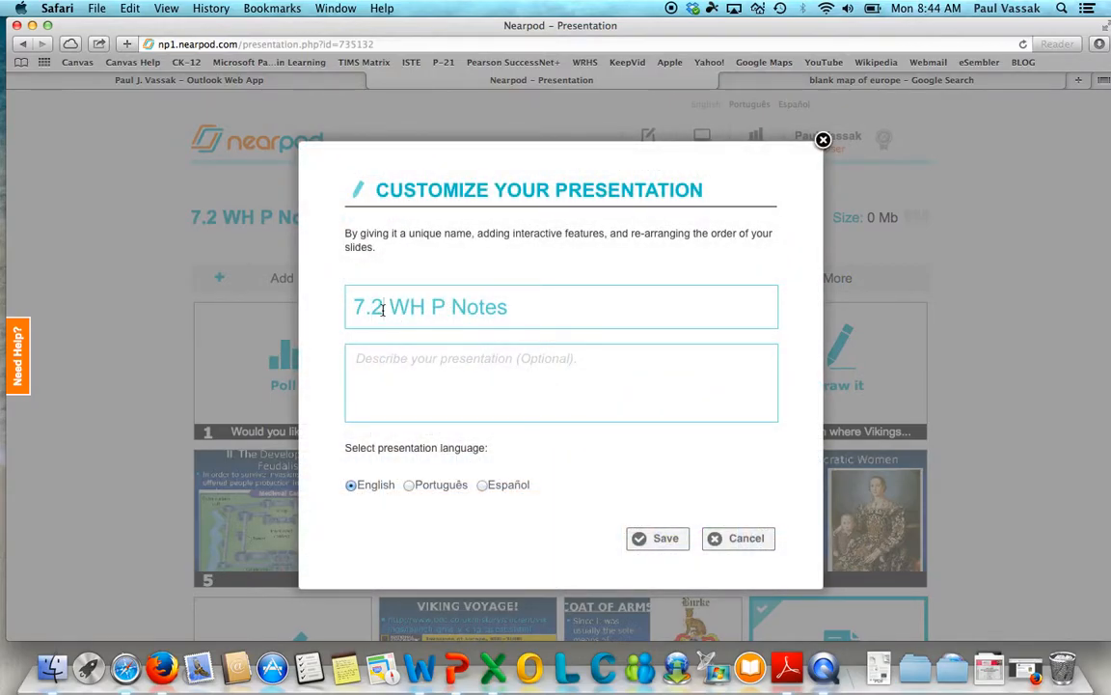
{"action": "left_click", "coordinate": [383, 307]}
{"action": "type", "text": "2"}
{"action": "left_click", "coordinate": [664, 537]}
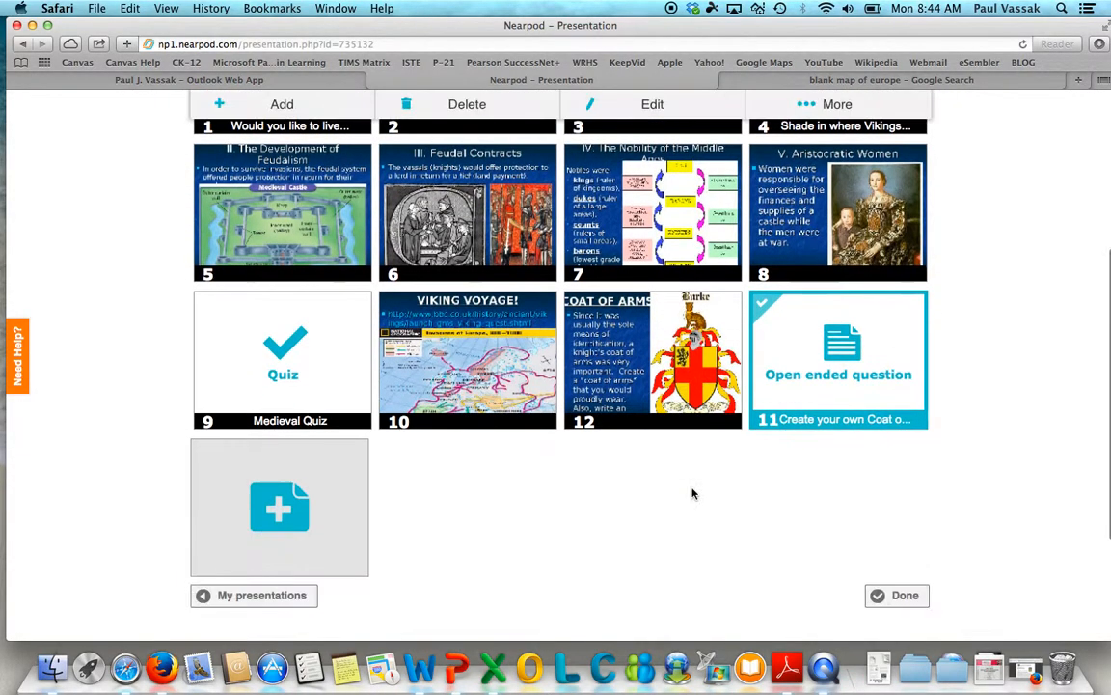
- Publish the renamed presentation and open it from the list of presentations
{"action": "left_click", "coordinate": [907, 597]}
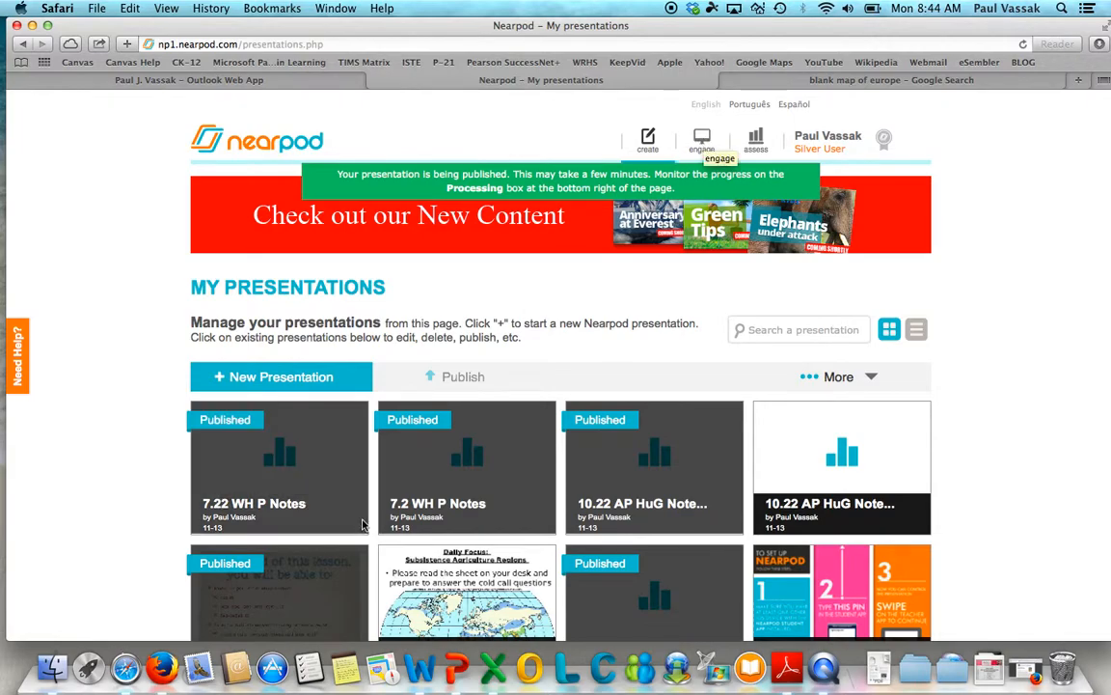
{"action": "left_click", "coordinate": [279, 455]}
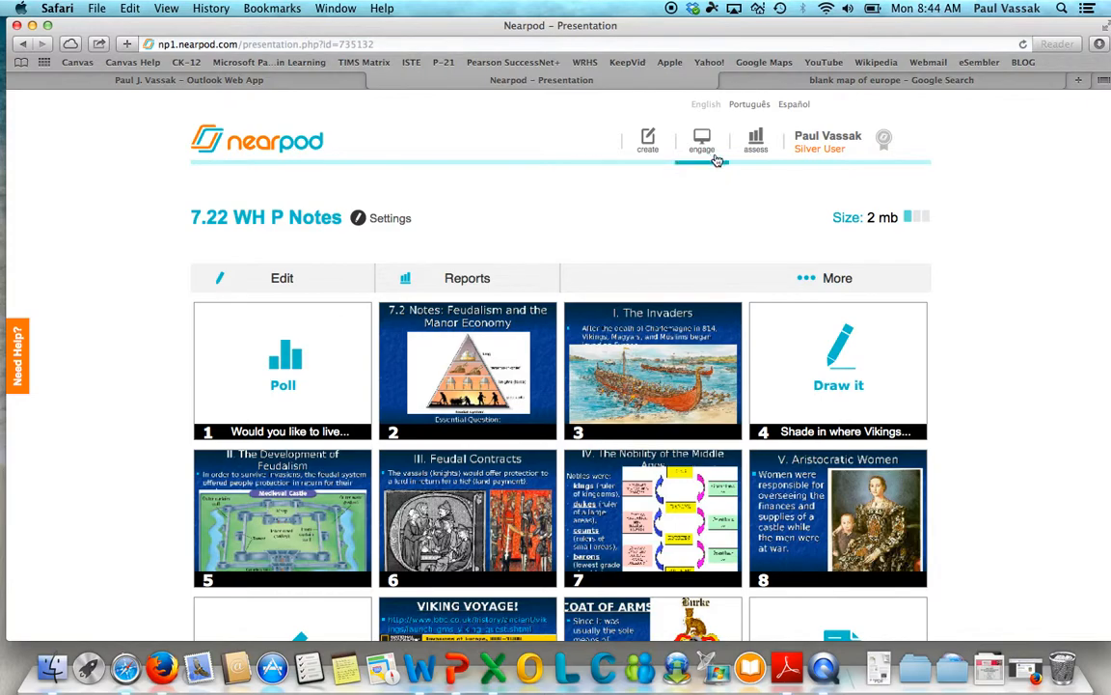
- Start a live session of 7.22 WH P Notes from the library for engaging students
{"action": "left_click", "coordinate": [703, 145]}
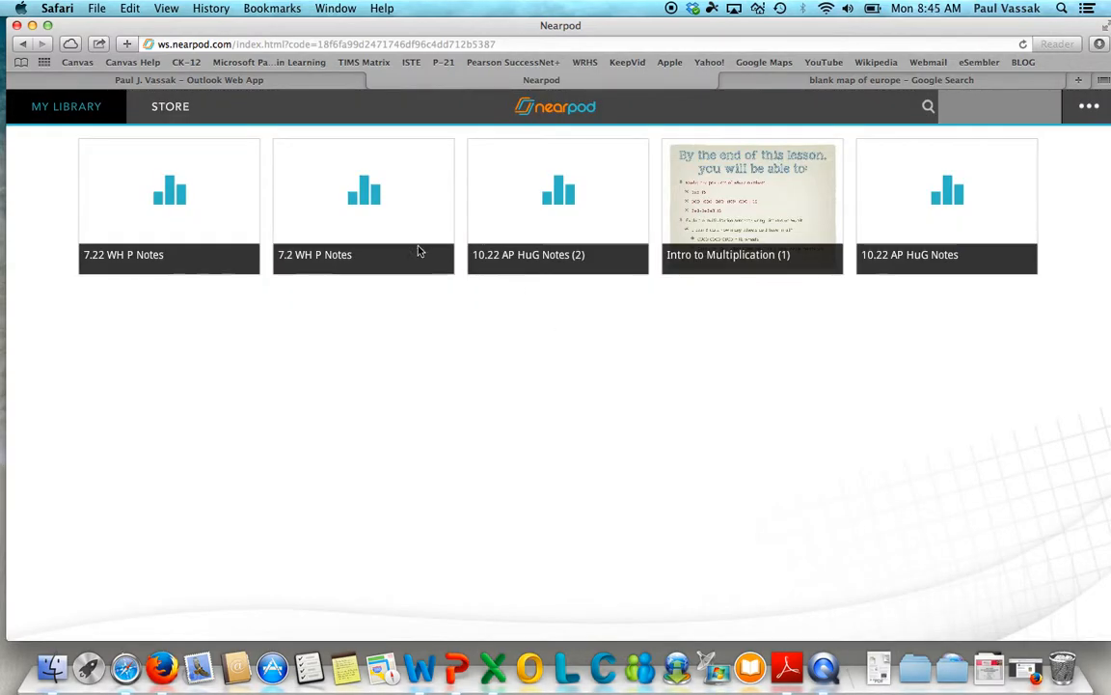
{"action": "left_click", "coordinate": [166, 206]}
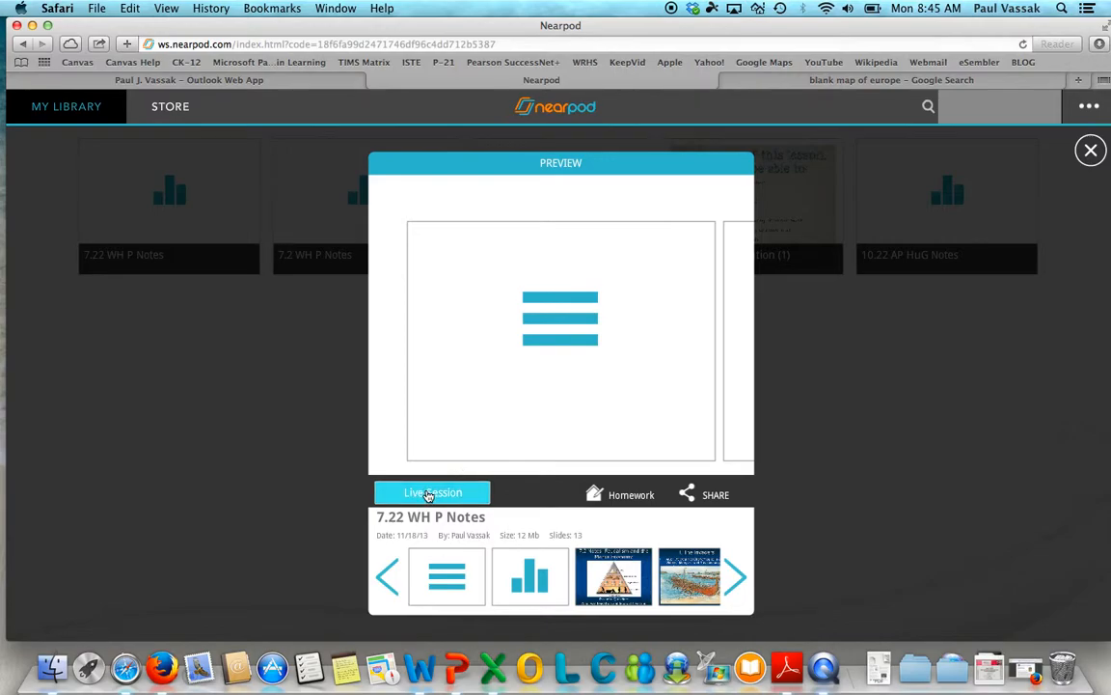
{"action": "left_click", "coordinate": [430, 494]}
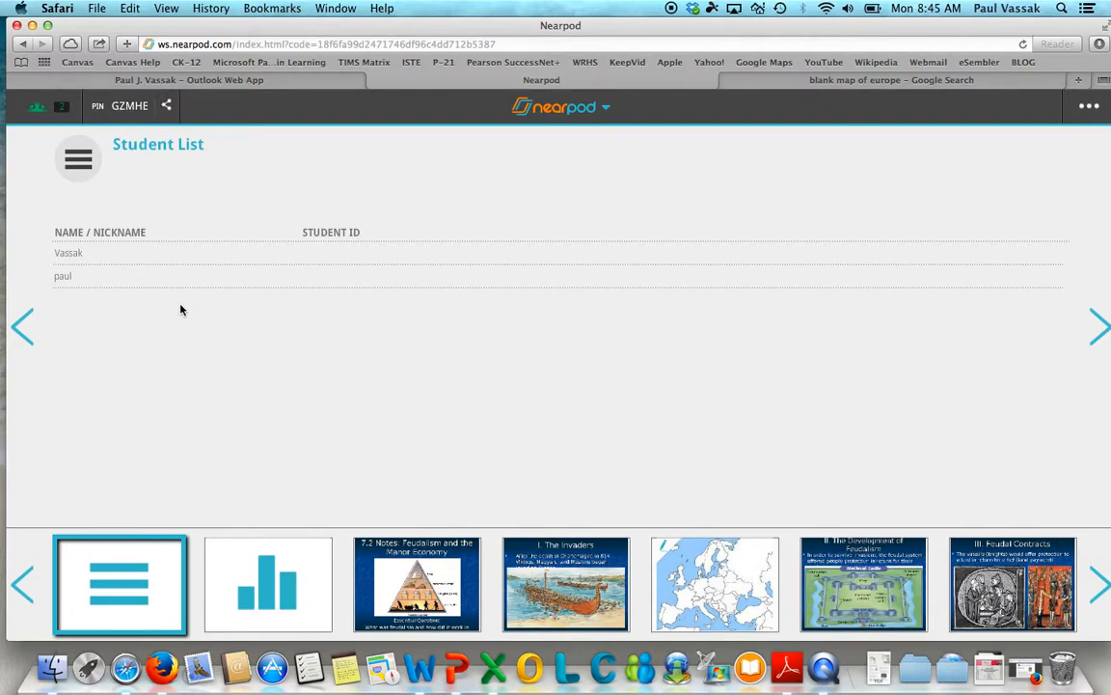
- Share the "Would you like to live in Medieval Europe?" poll with the students, and advance to the 7.2 Notes title slide
{"action": "left_click", "coordinate": [245, 586]}
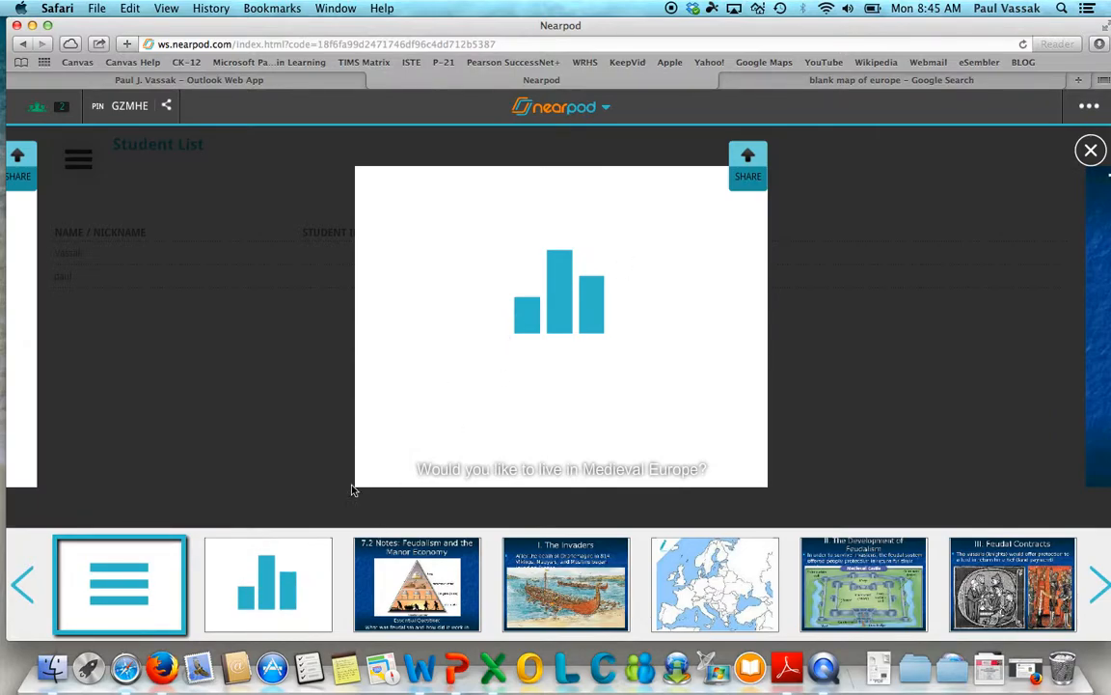
{"action": "left_click", "coordinate": [748, 178]}
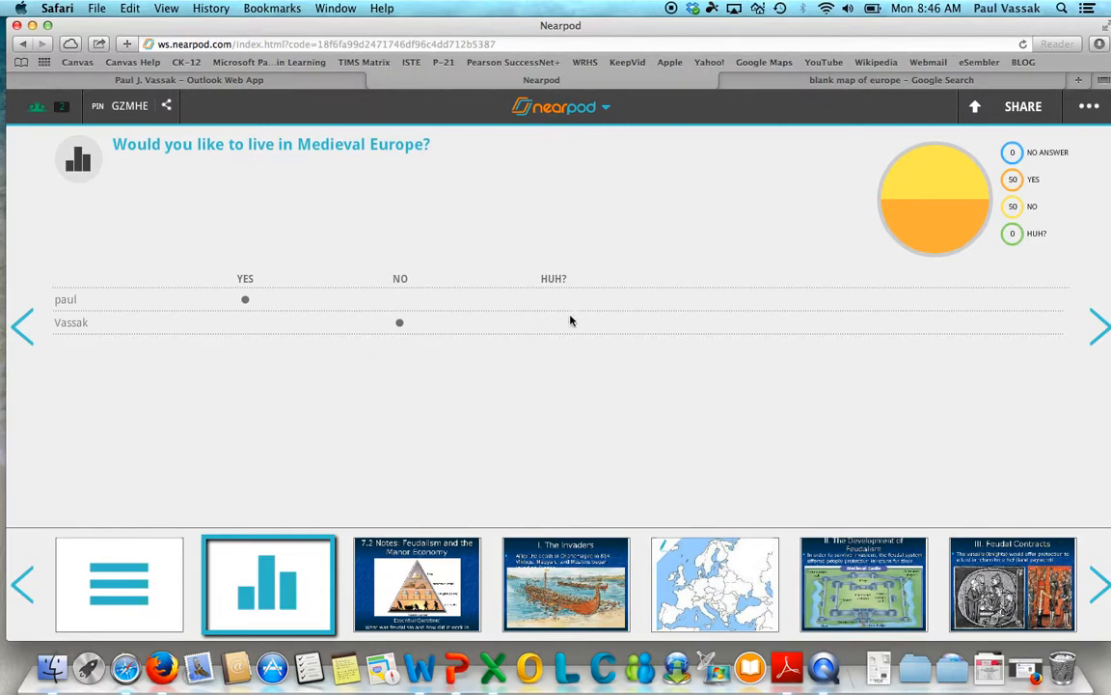
{"action": "left_click", "coordinate": [1098, 330]}
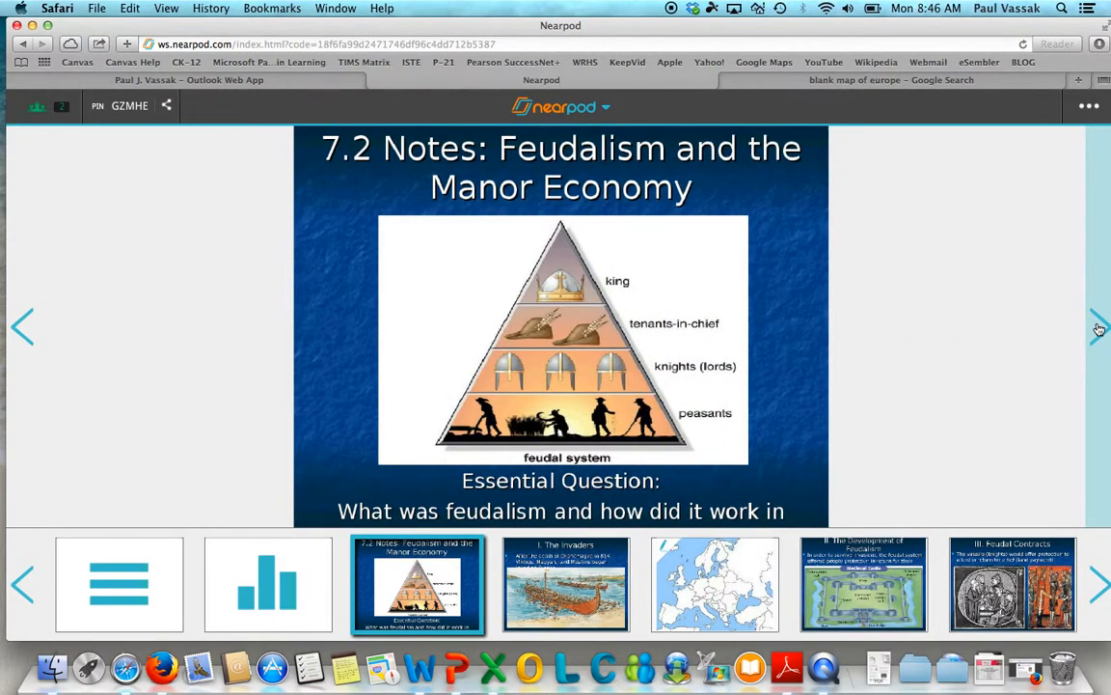